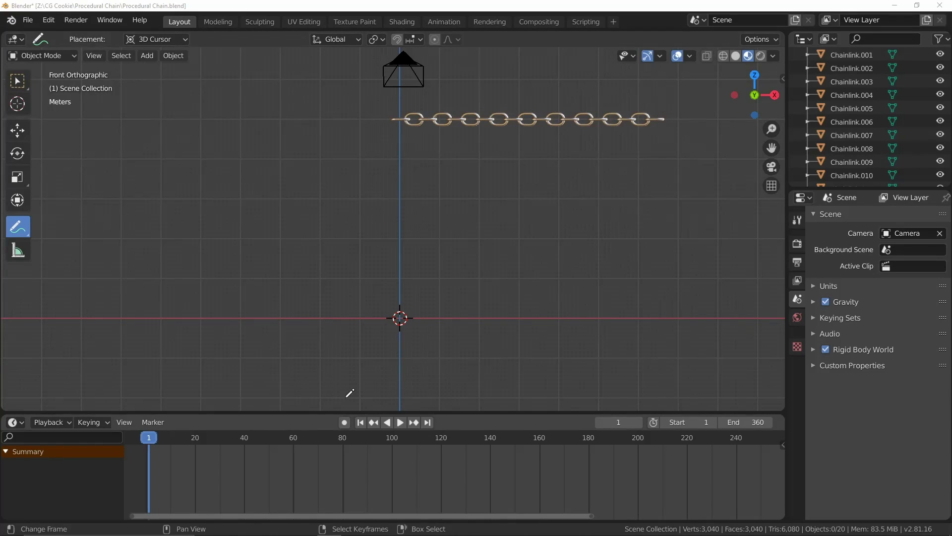
- Sketch a sagging annotation curve over the front view, hide overlays, and play the chain-fall animation
mouse_move(573, 184)
mouse_down()
mouse_move(528, 252)
mouse_move(412, 312)
mouse_move(306, 277)
mouse_move(265, 214)
mouse_move(359, 280)
mouse_move(461, 226)
mouse_move(476, 203)
mouse_move(354, 245)
mouse_move(282, 195)
mouse_up()
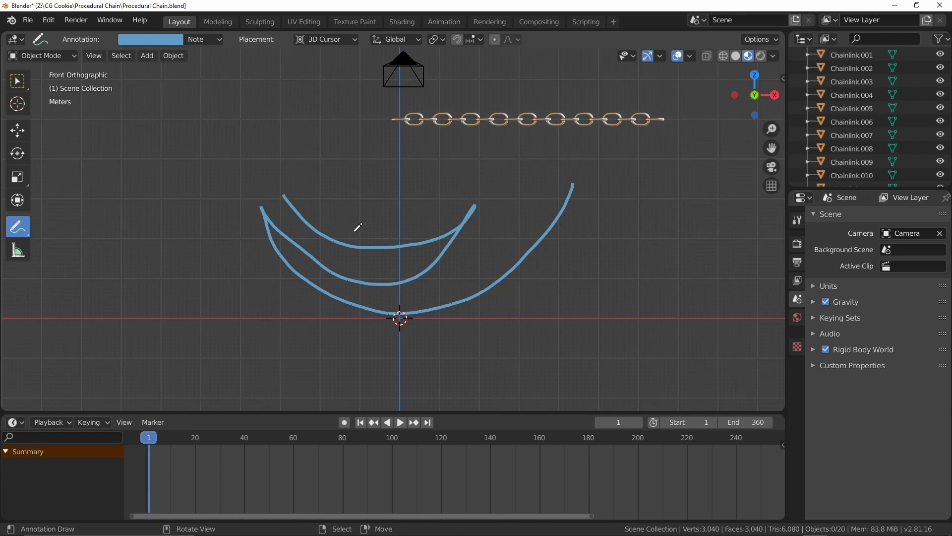
key(shift+alt+z)
key(space)
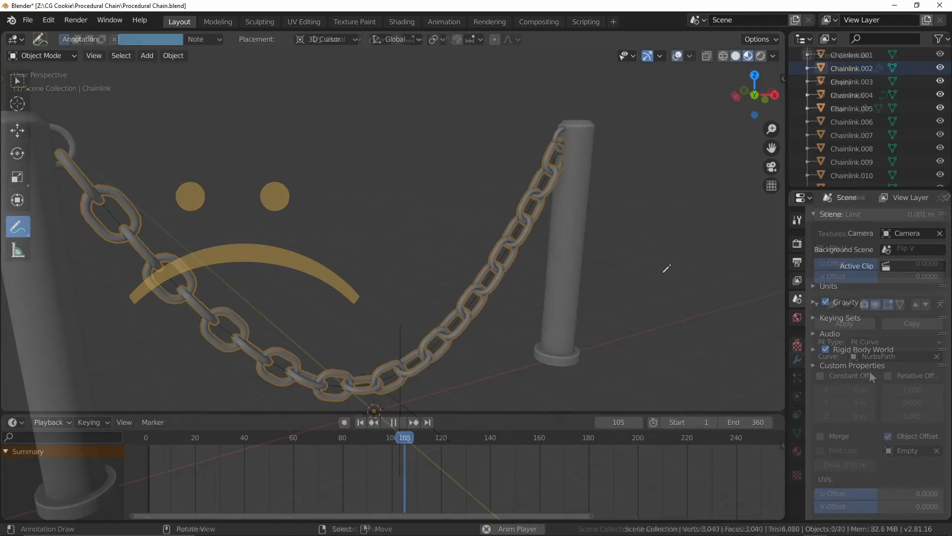
- Move the NurbsPath's top endpoint up above the right pillar in Edit Mode
right_click(501, 238)
key(Tab)
right_click(556, 158)
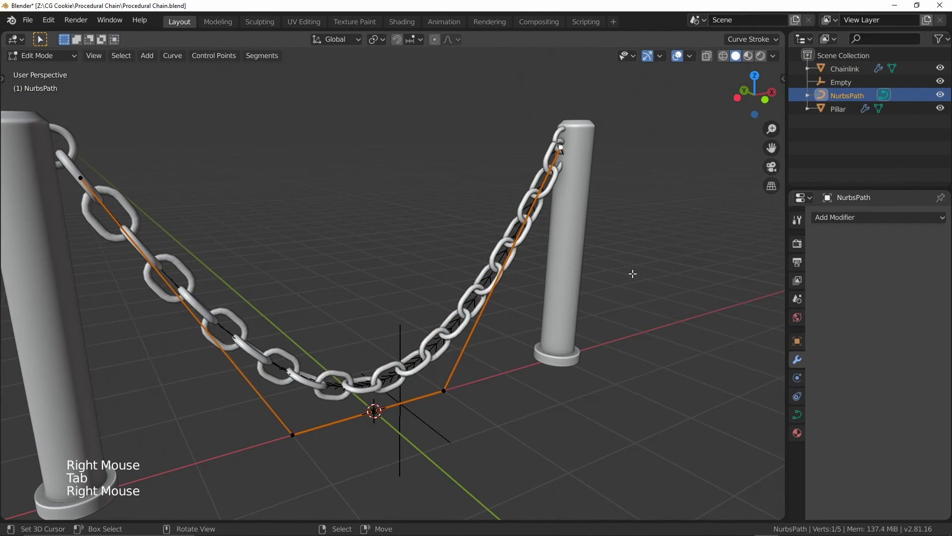
shift+middle_drag(632, 274, 654, 303)
key(g)
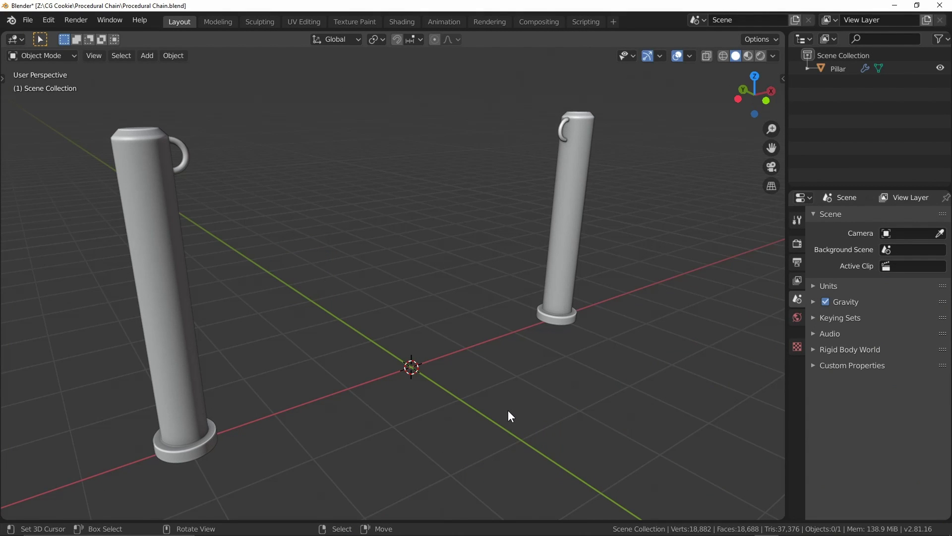
mouse_move(512, 414)
middle_down()
mouse_move(544, 404)
mouse_move(412, 392)
mouse_move(513, 398)
middle_up()
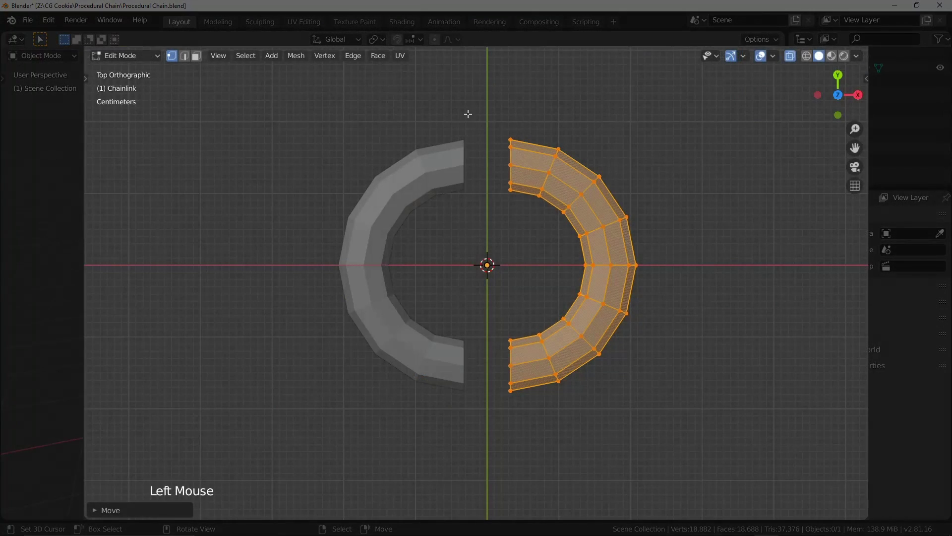
drag(468, 115, 526, 411)
key(e)
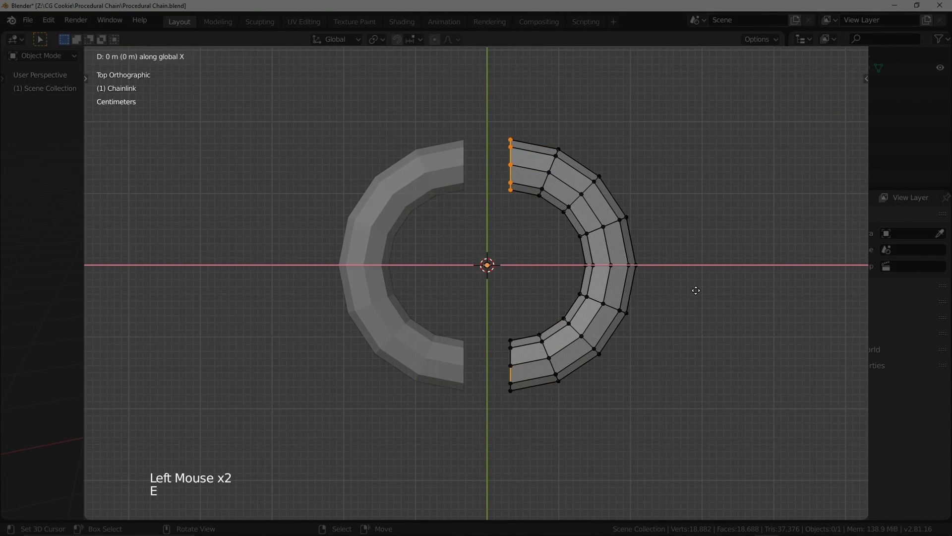
click(258, 220)
key(a)
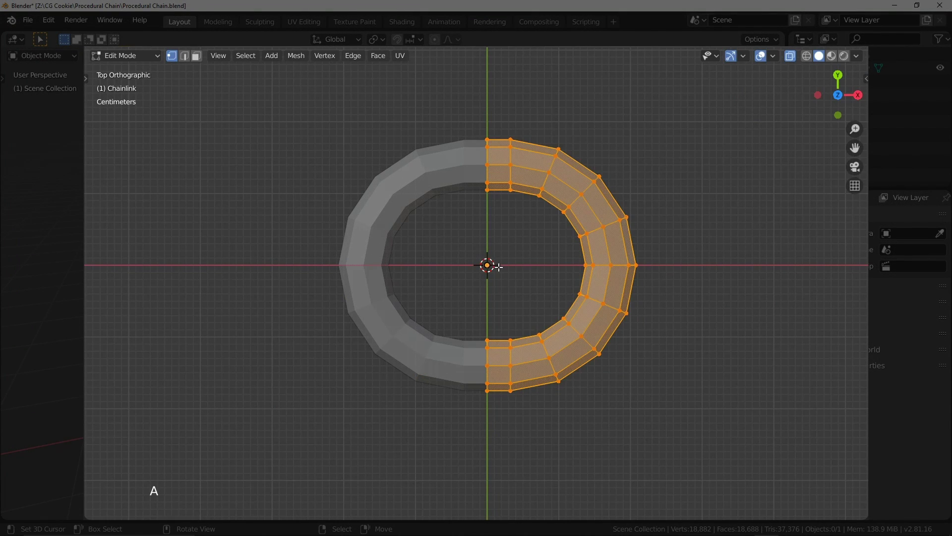
key(g)
key(x)
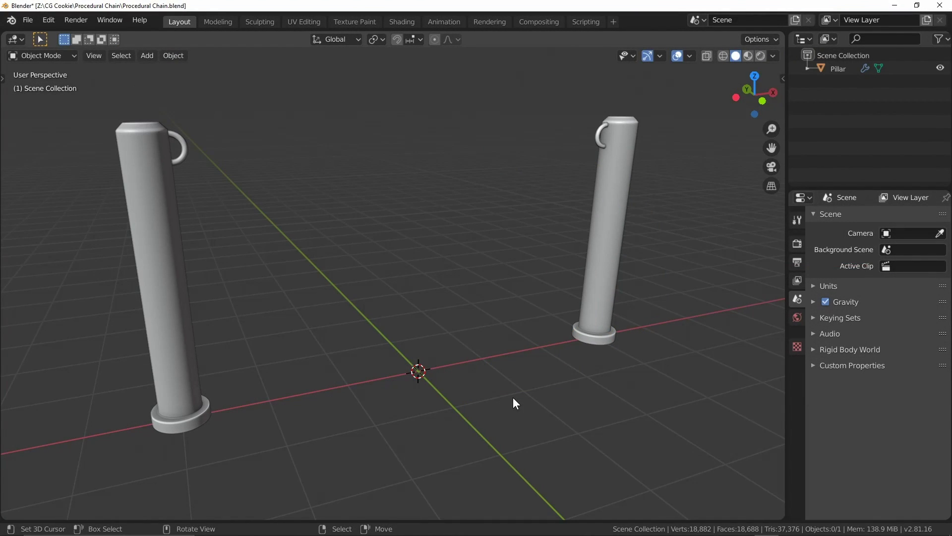
- Add a torus mesh at the scene origin and zoom in on it
key(shift+a)
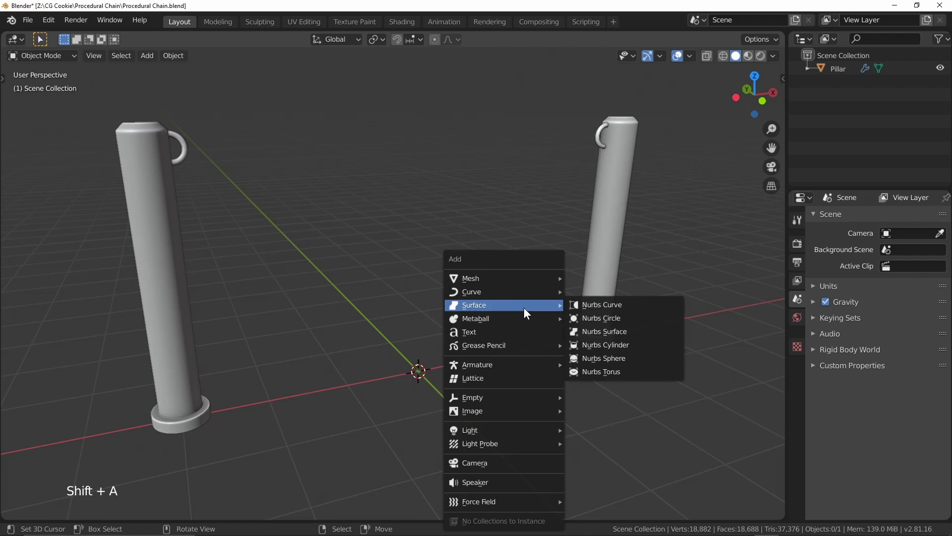
mouse_move(516, 280)
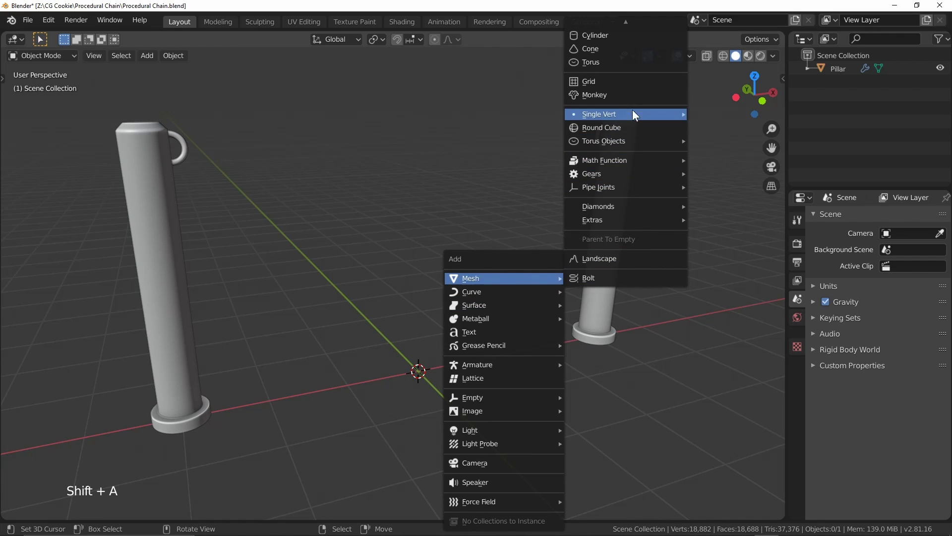
click(633, 65)
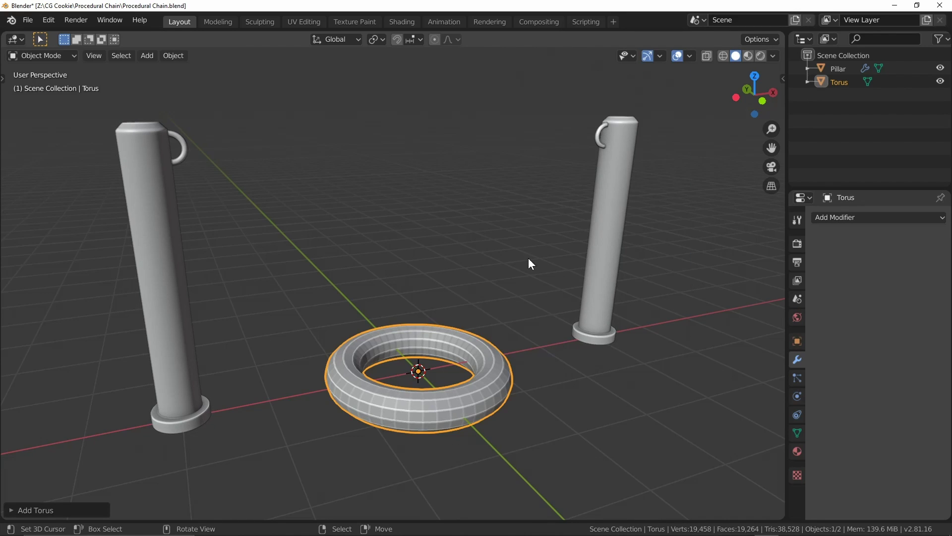
middle_drag(528, 257, 544, 352)
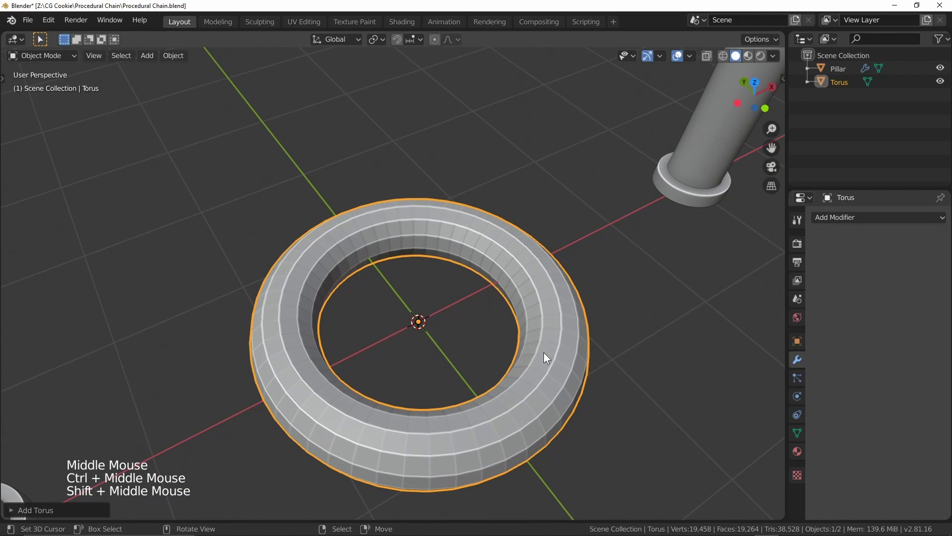
- Set the torus to 16 major and 8 minor segments, then collapse its settings panel
click(32, 508)
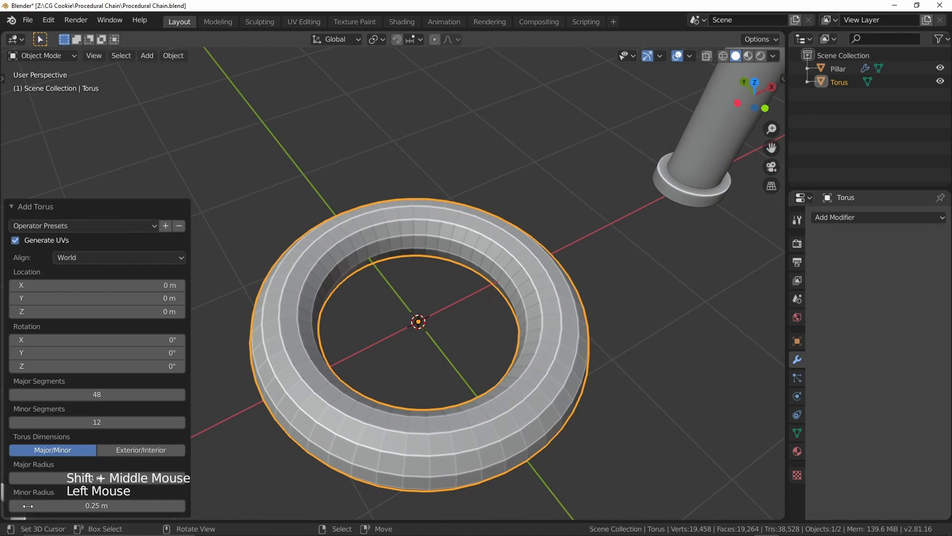
double_click(70, 395)
text(16)
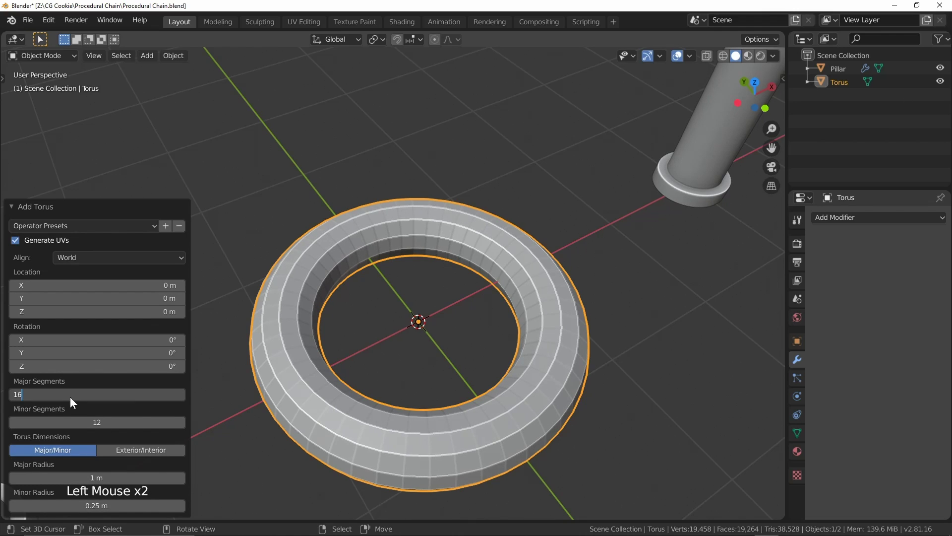
key(Return)
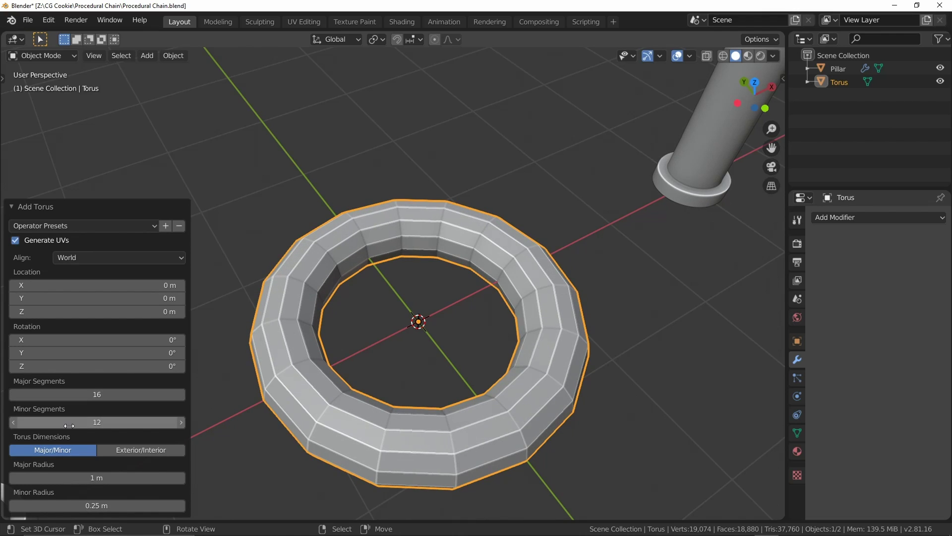
click(70, 424)
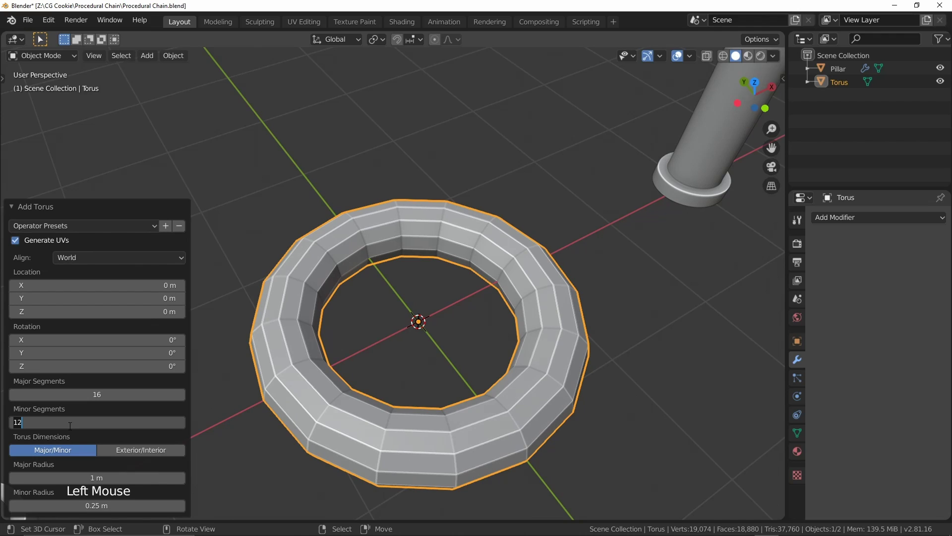
text(8)
key(Return)
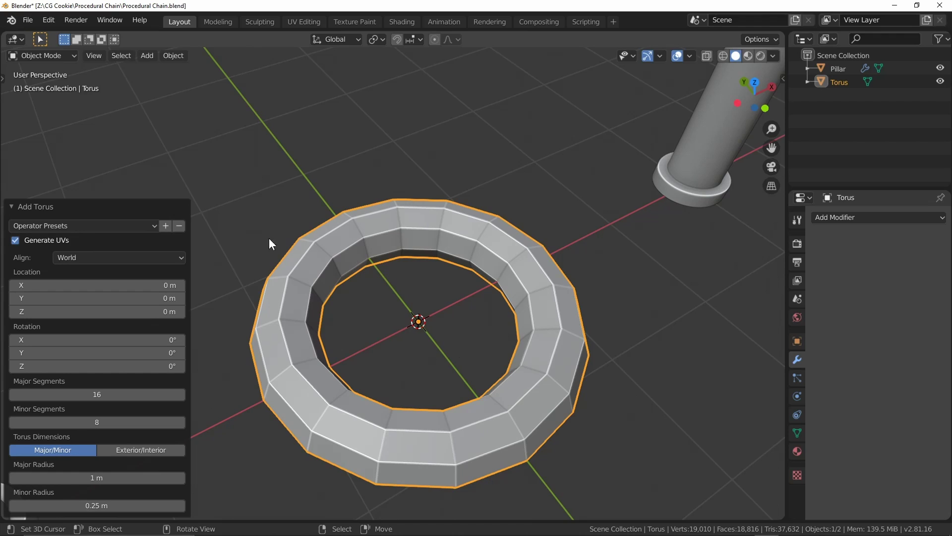
click(98, 207)
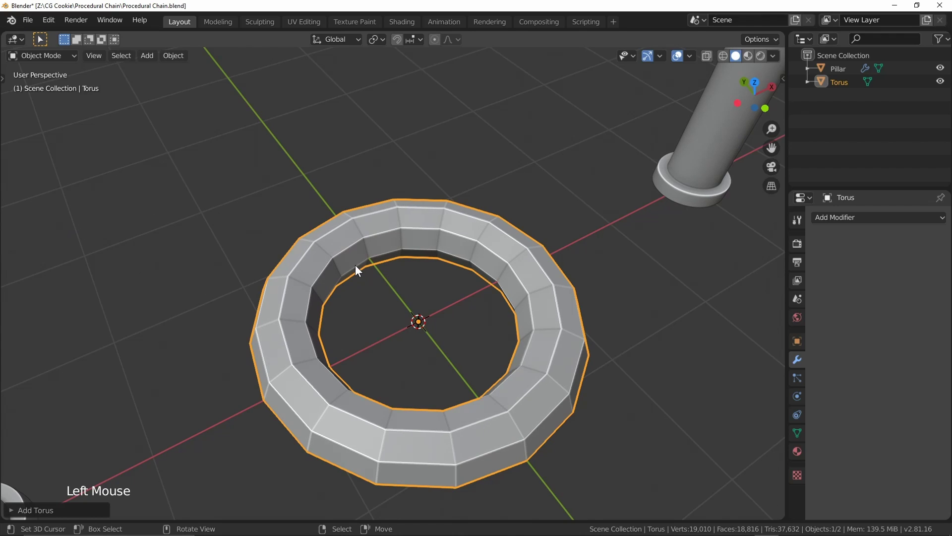
- Rename the torus to 'Chainlink'
key(F2)
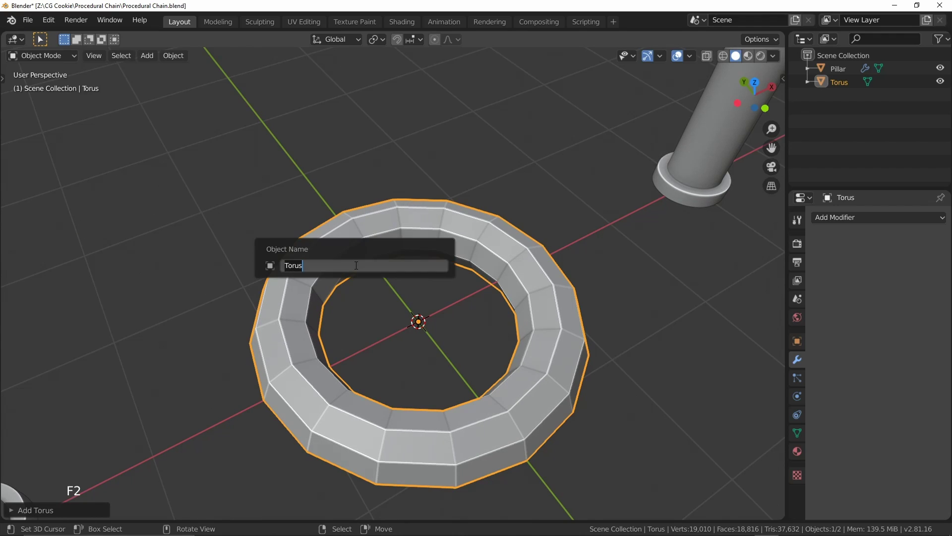
text(Chainlink)
key(Return)
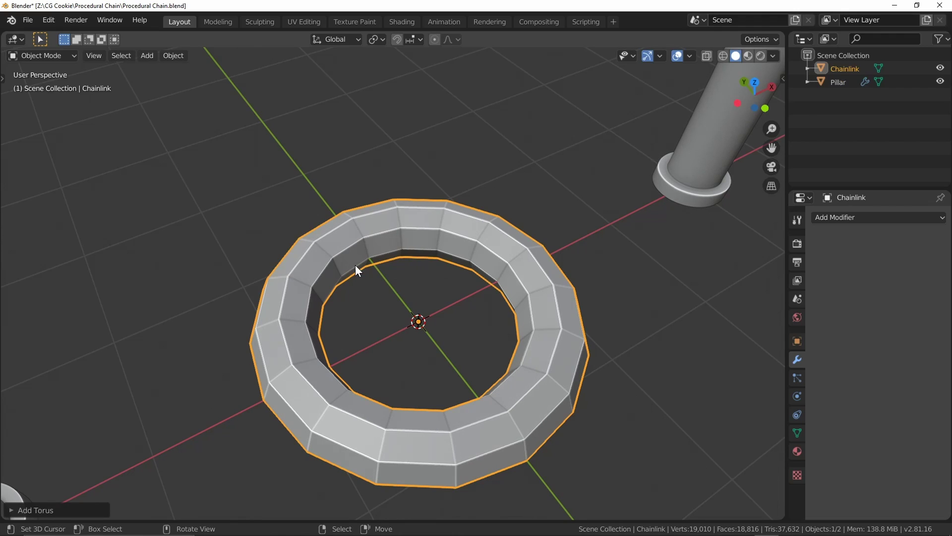
- From the top view, scale the Chainlink torus down to link size, finishing at 0.7
key(KP_7)
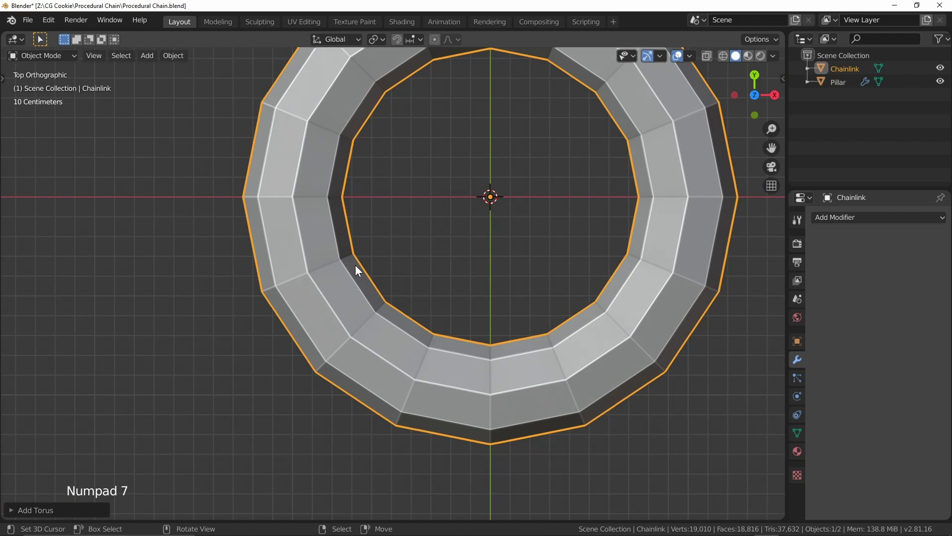
ctrl+middle_drag(547, 159, 545, 214)
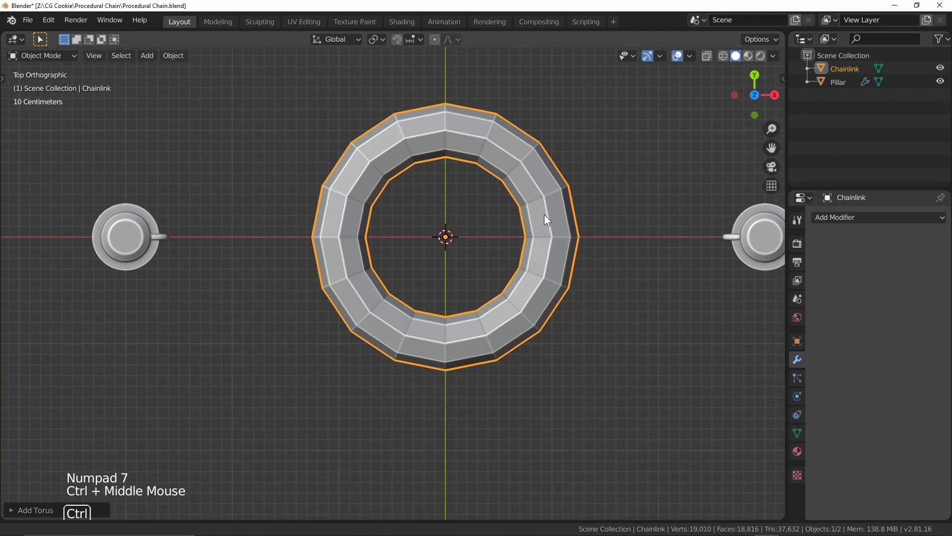
shift+middle_drag(654, 227, 625, 287)
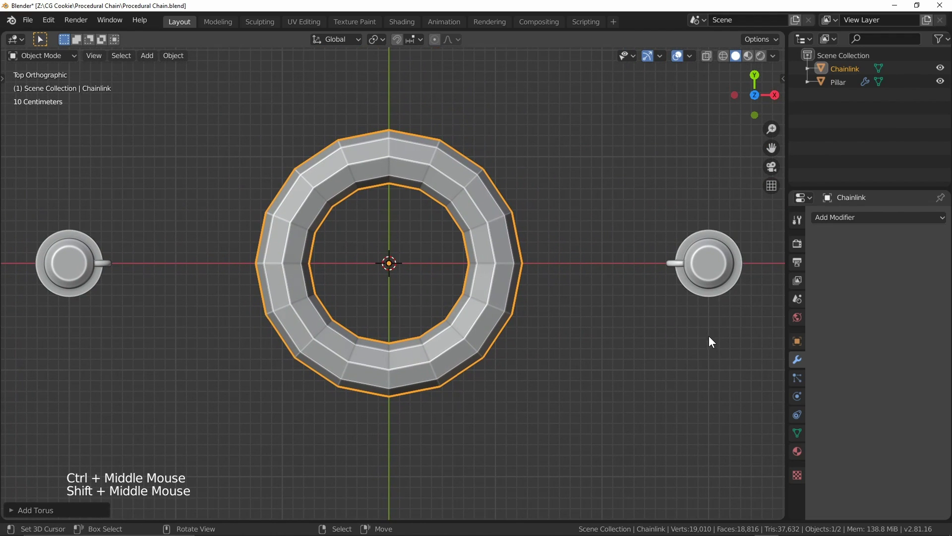
key(s)
key(ctrl)
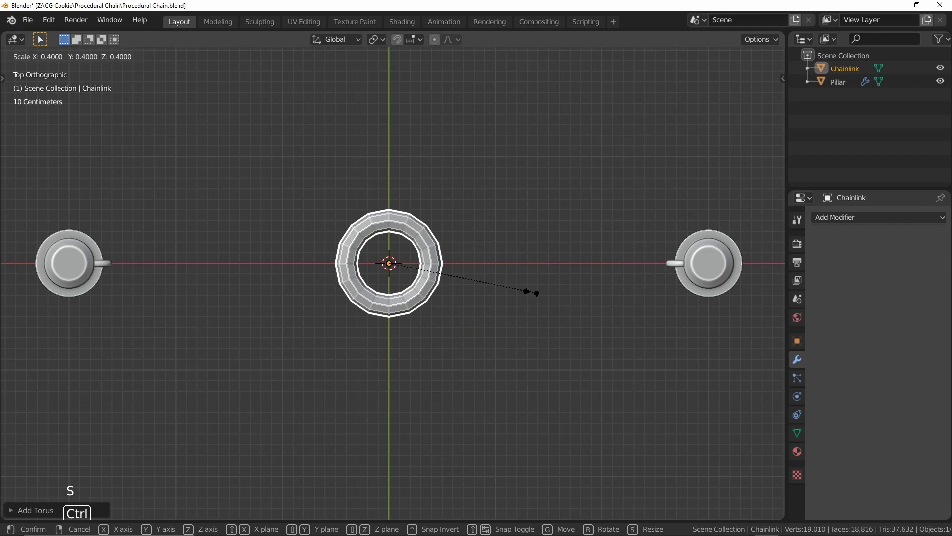
ctrl+click(438, 276)
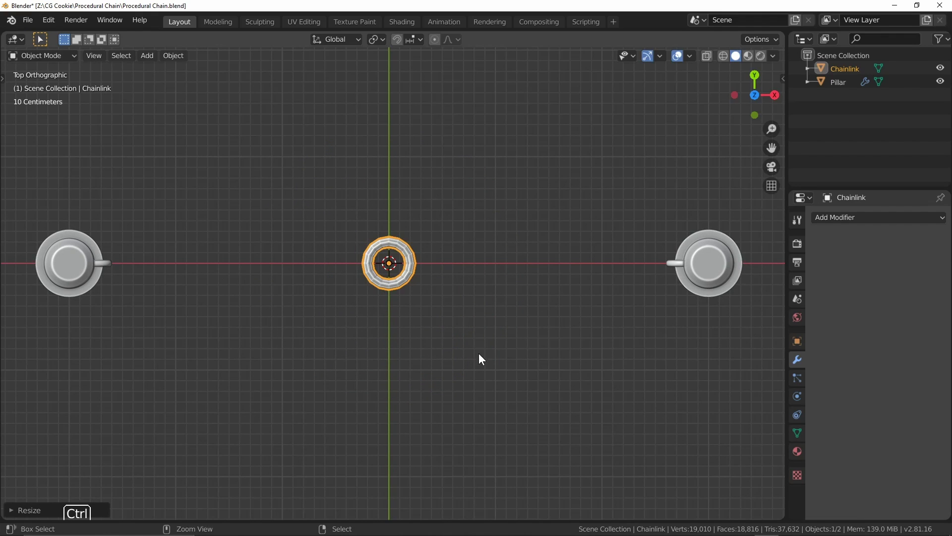
ctrl+middle_drag(480, 358, 643, 322)
key(s)
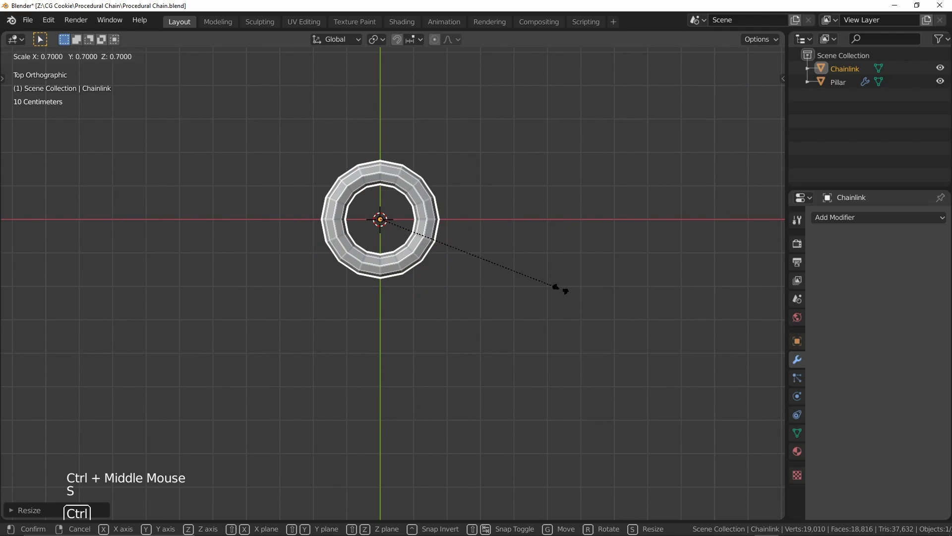
ctrl+click(560, 288)
- Return to Top Orthographic view zoomed in on the chain link at the origin
middle_drag(491, 337, 544, 240)
scroll(526, 287, down, 8)
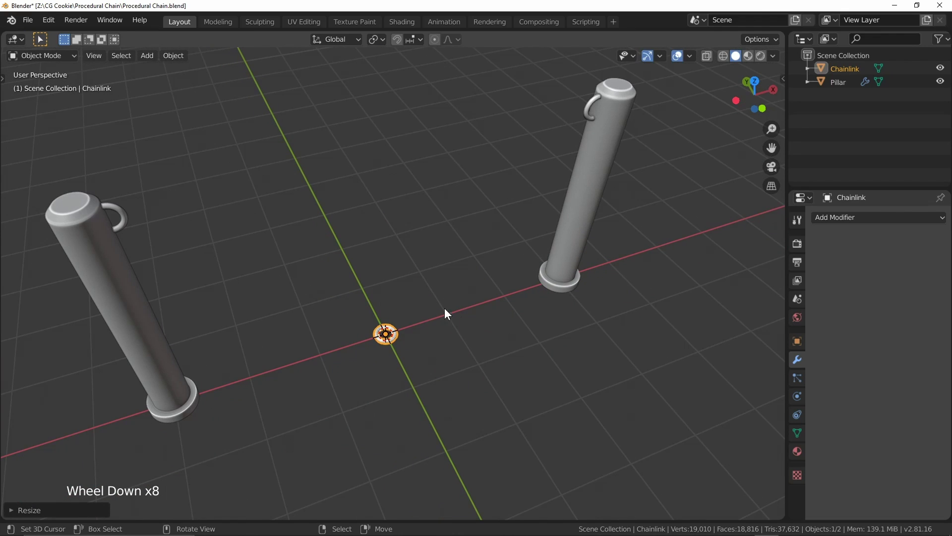
key(KP_7)
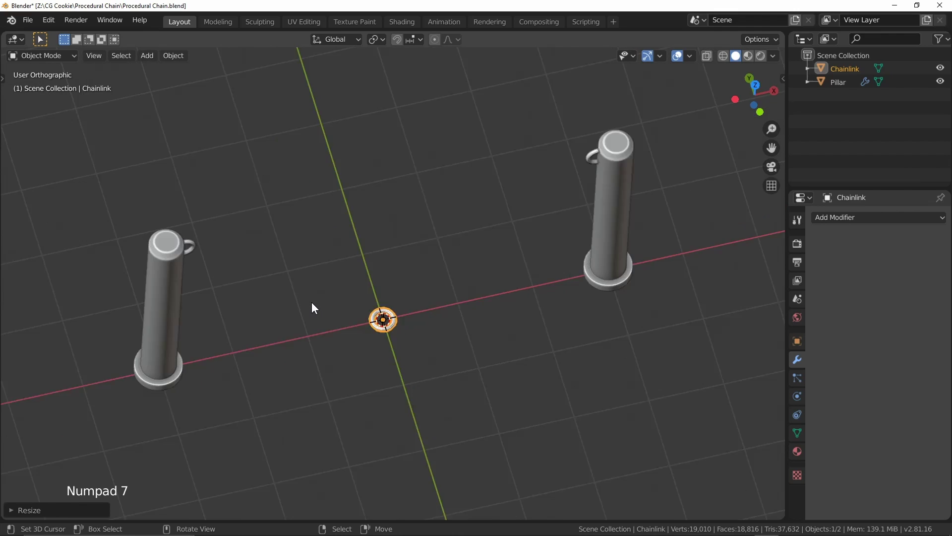
ctrl+middle_drag(404, 377, 457, 307)
- Delete the left half of the ring's vertices in Edit Mode with X-ray on
key(Tab)
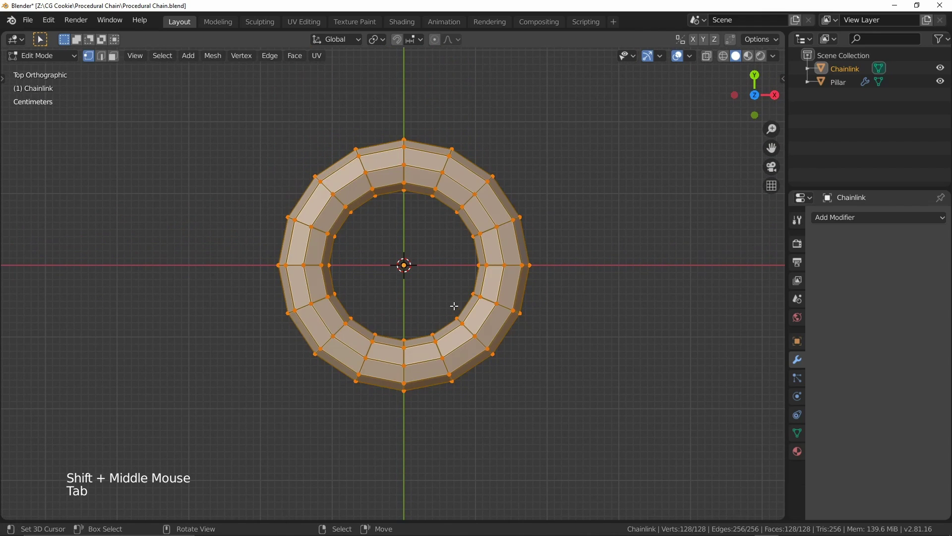
key(alt+z)
drag(176, 105, 385, 418)
key(x)
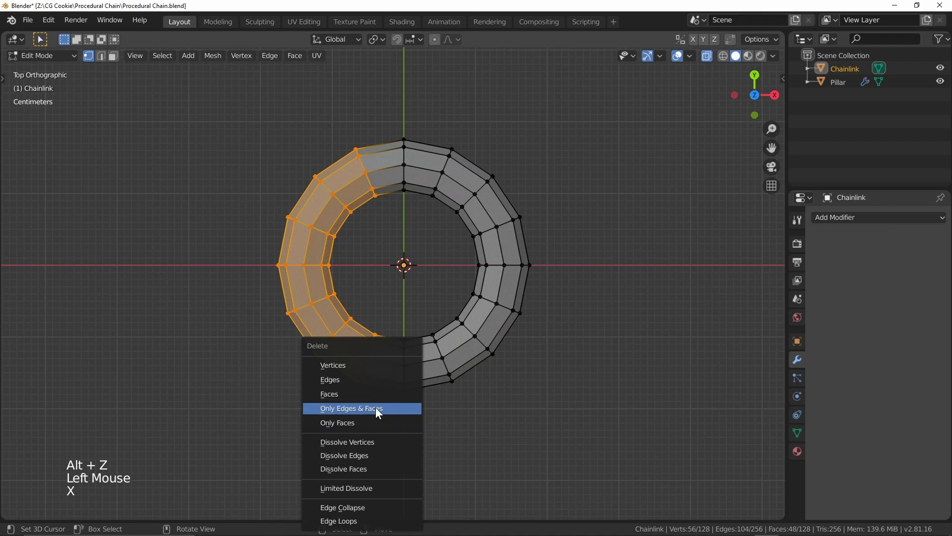
click(351, 367)
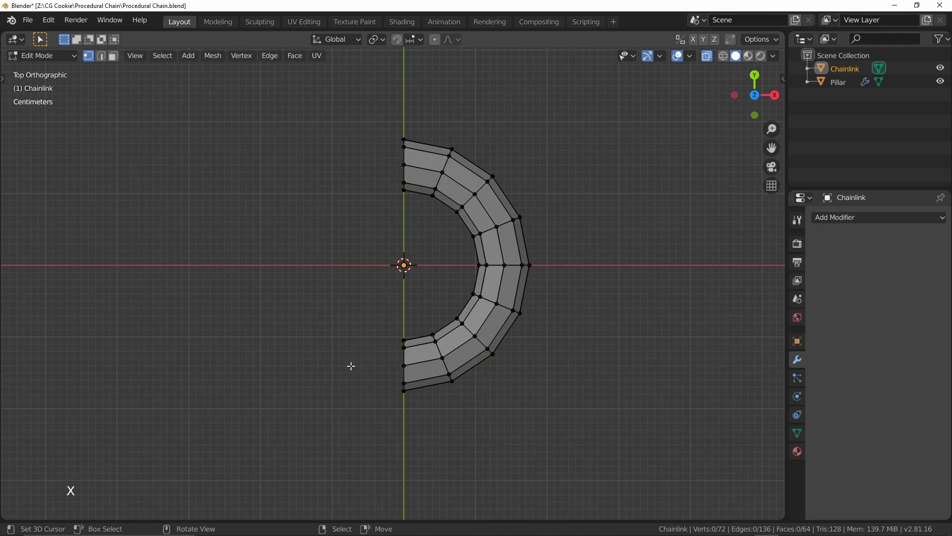
- Add a Mirror modifier with Clipping and slide the half ring off centre
click(859, 220)
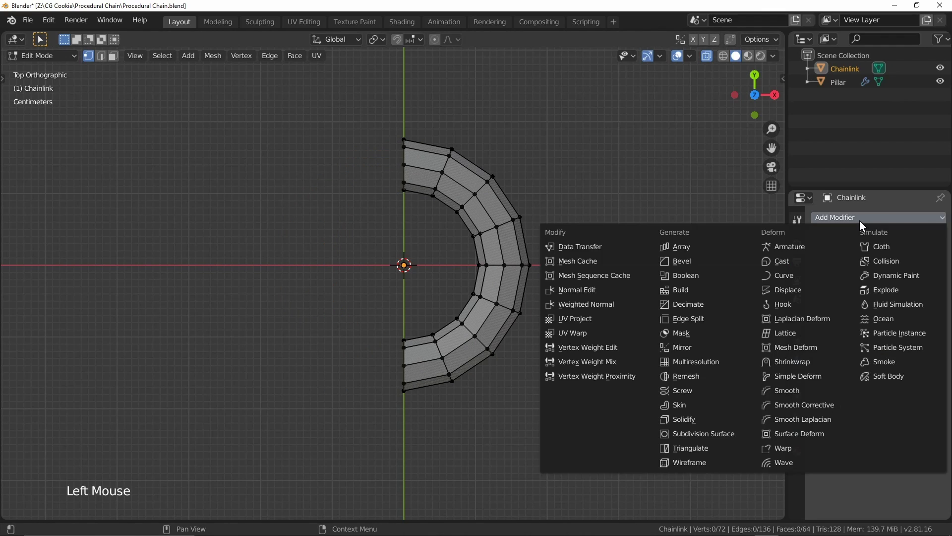
click(716, 347)
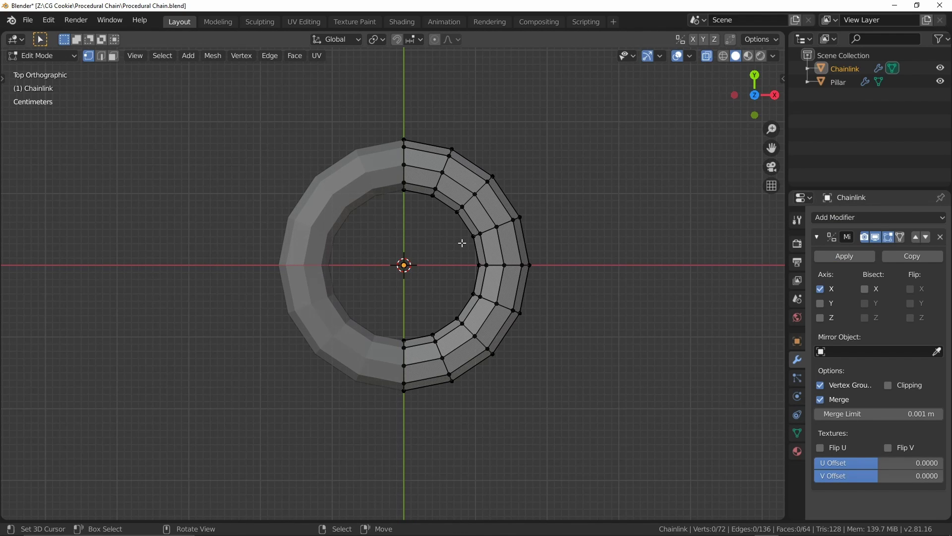
key(a)
key(g)
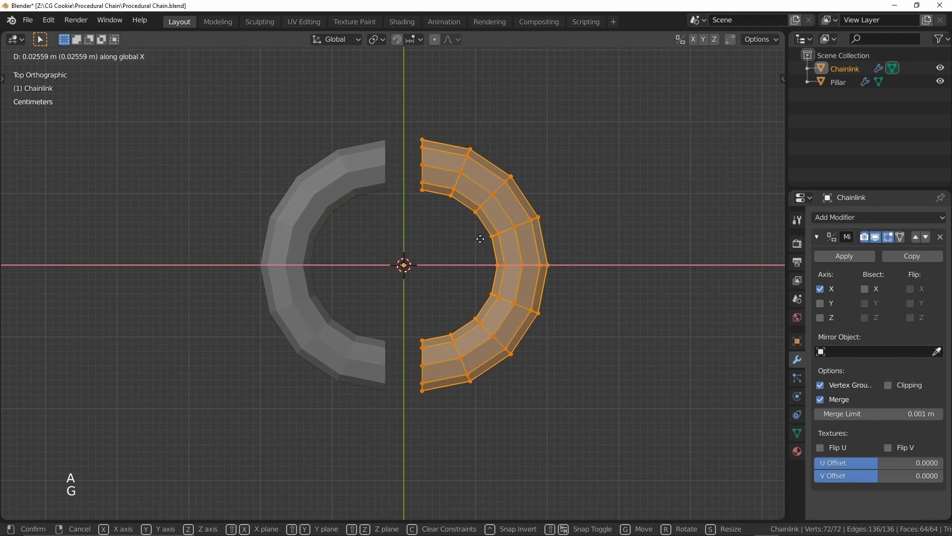
click(488, 238)
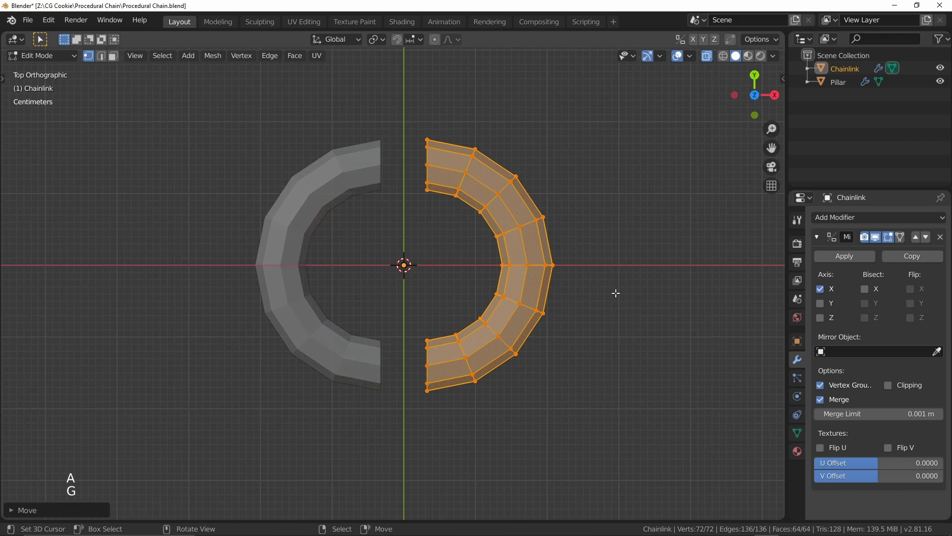
click(887, 385)
- Extrude the seam end vertices along X to the centre line
drag(385, 114, 444, 414)
key(e)
key(x)
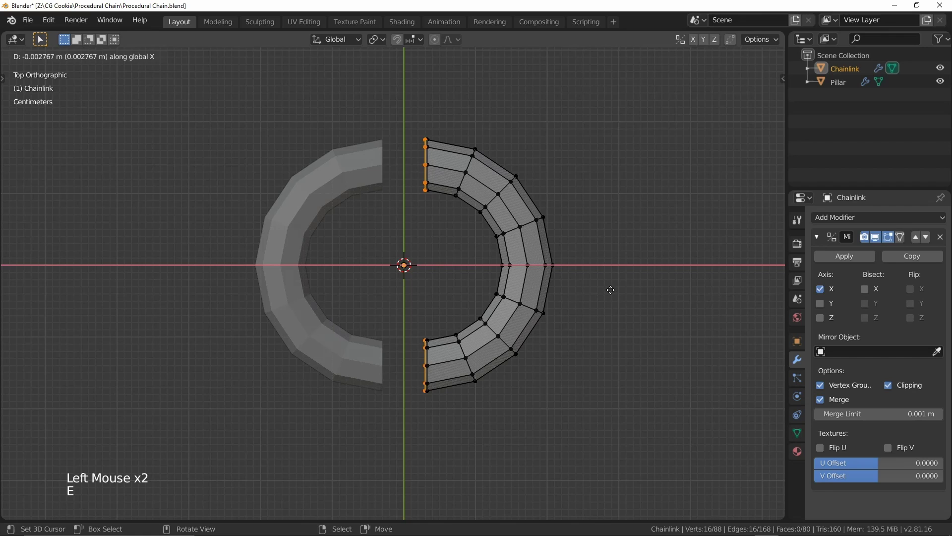
click(175, 220)
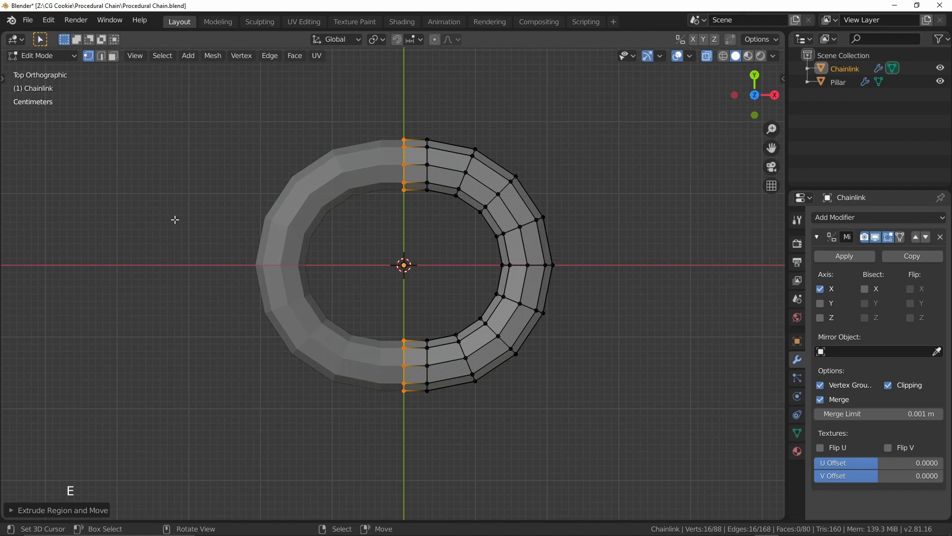
- Stretch the half ring along X into an oval, then return to Object Mode and frame it
key(a)
key(g)
key(x)
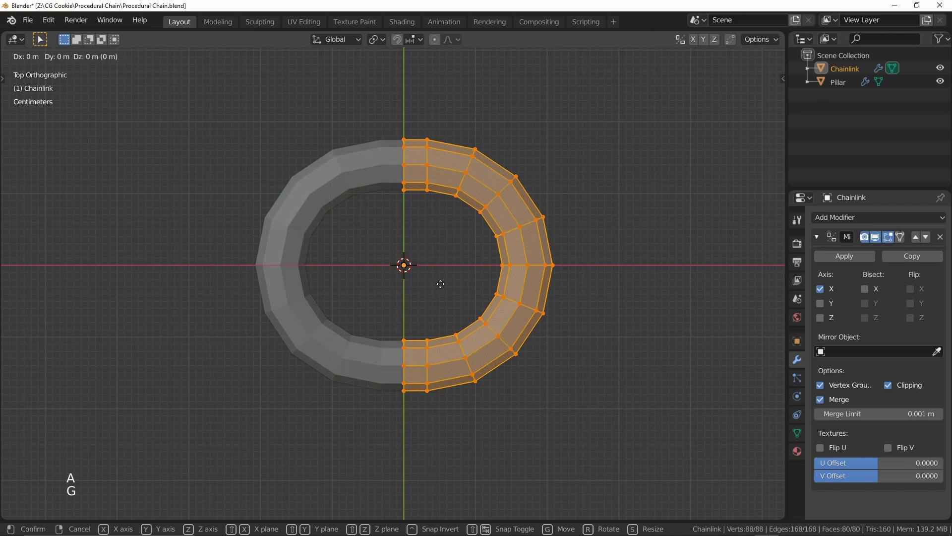
click(466, 278)
key(Tab)
middle_drag(453, 323, 469, 296)
key(alt+z)
key(KP_Decimal)
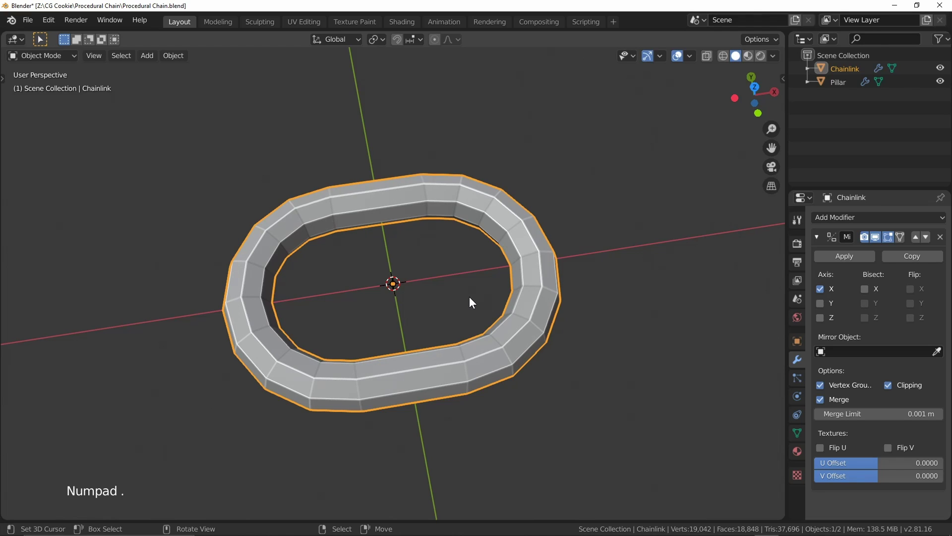
- Apply Shade Smooth to the oval Chainlink via the W menu
middle_drag(427, 340, 507, 300)
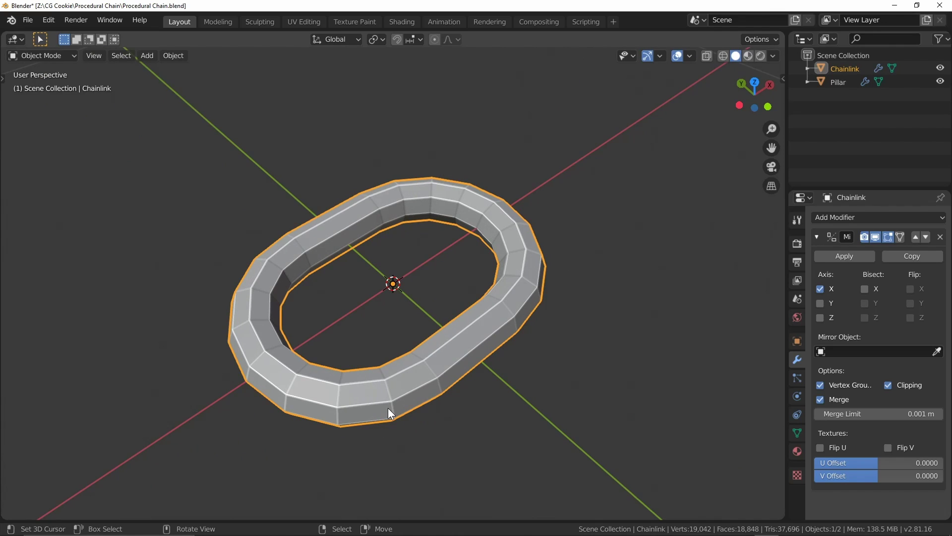
key(w)
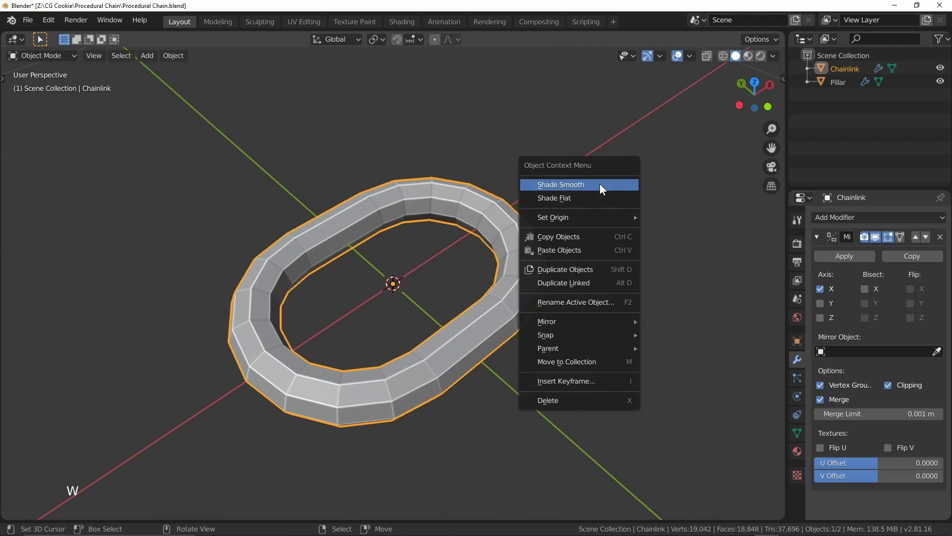
click(600, 184)
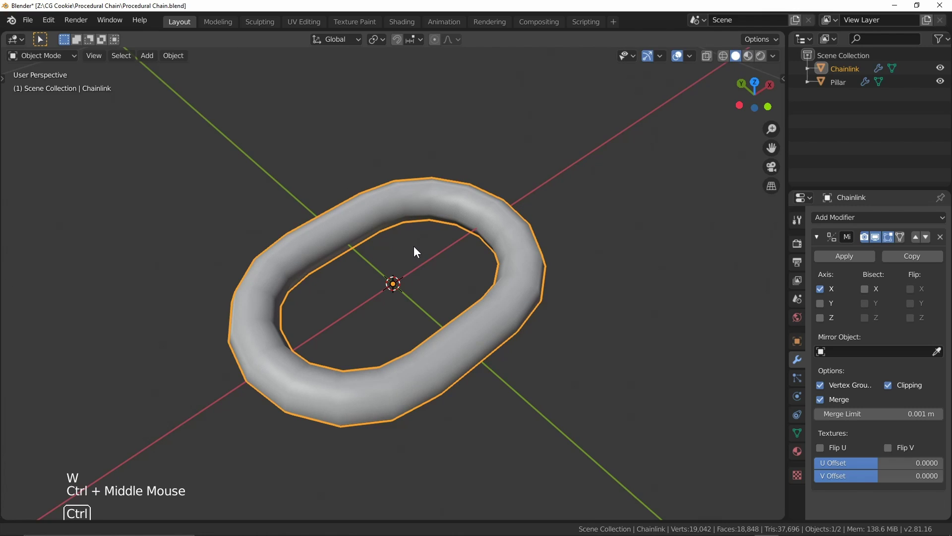
ctrl+middle_drag(413, 247, 421, 343)
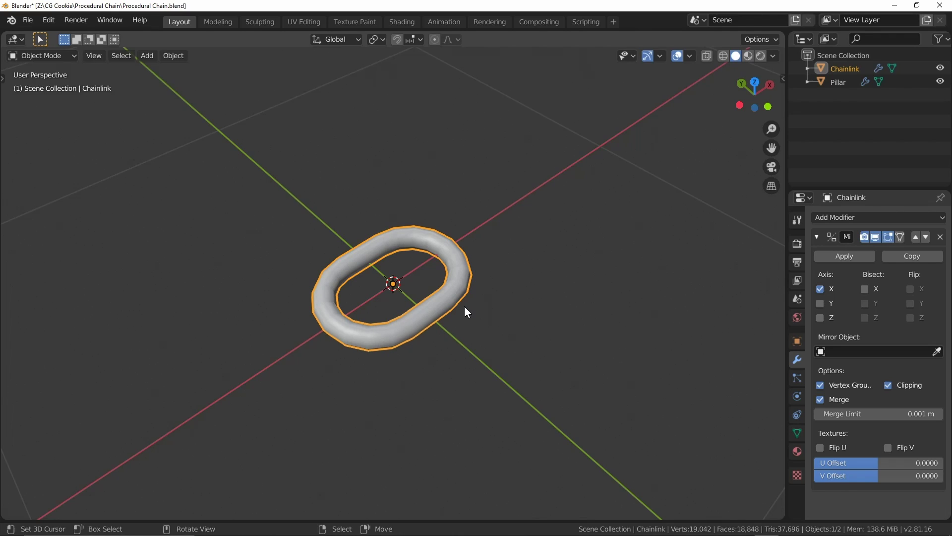
- Add an Array modifier to the Chainlink and raise its Count to 12
click(854, 216)
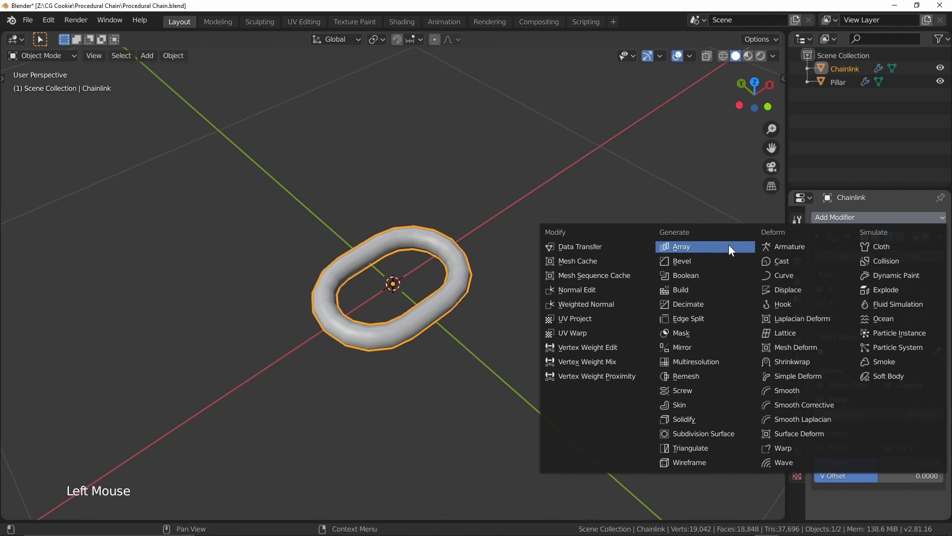
click(703, 249)
middle_drag(498, 178, 687, 365)
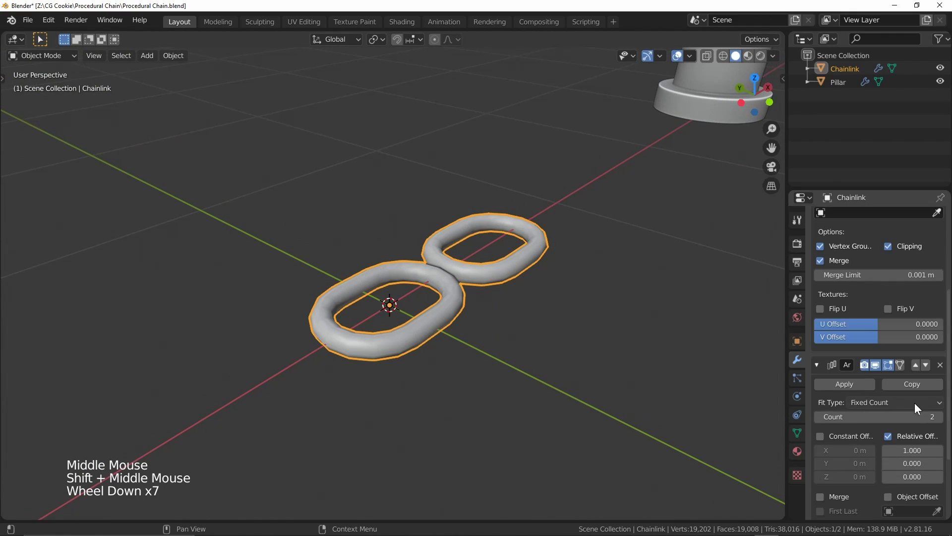
drag(915, 417, 942, 417)
ctrl+middle_drag(602, 220, 640, 292)
mouse_move(917, 416)
mouse_down()
mouse_move(942, 416)
mouse_move(927, 416)
mouse_up()
scroll(513, 278, up, 3)
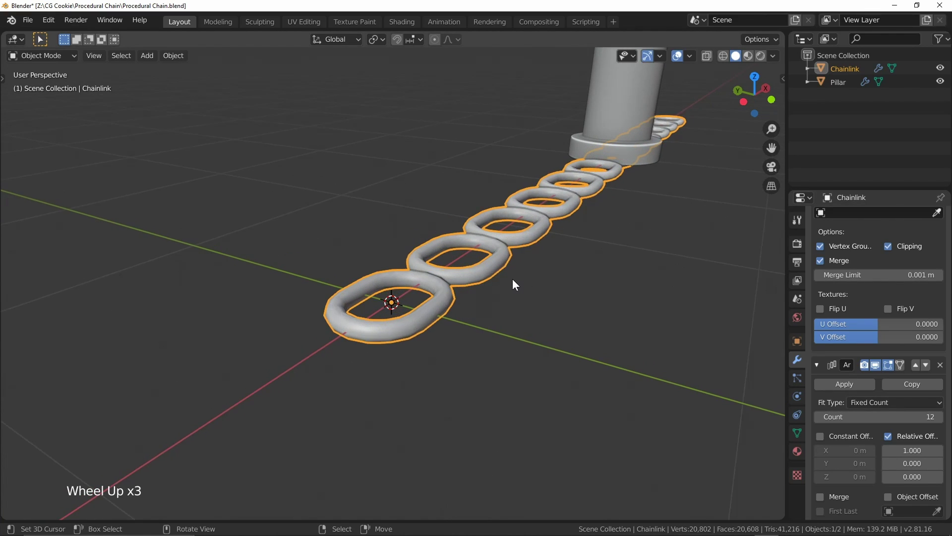
scroll(512, 279, up, 1)
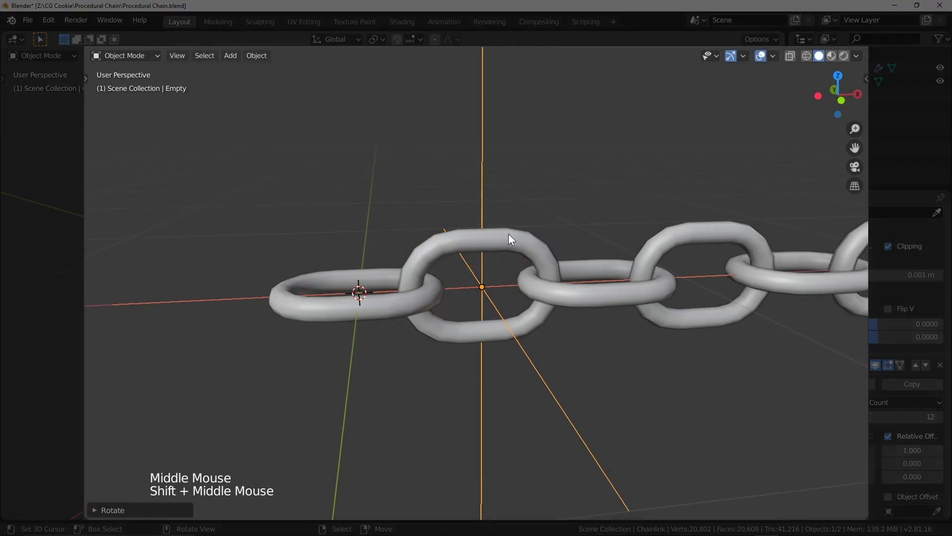
middle_drag(508, 233, 528, 288)
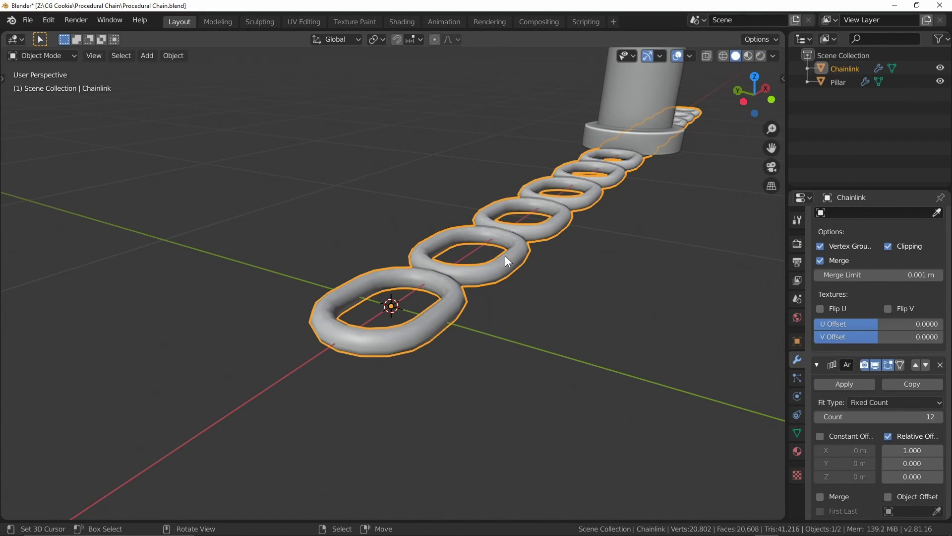
middle_drag(846, 383, 861, 445)
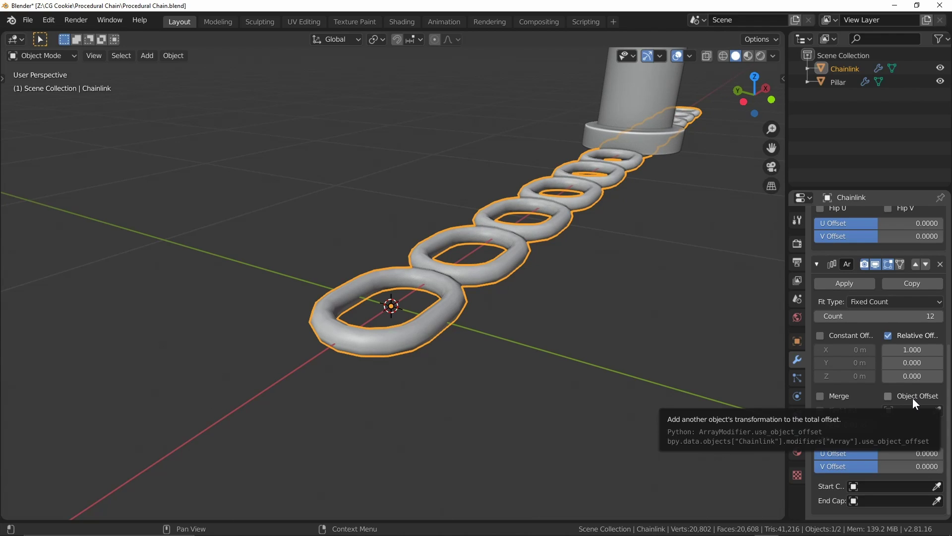
- Turn off Relative Offset and add a Plain Axes empty at the origin
click(887, 336)
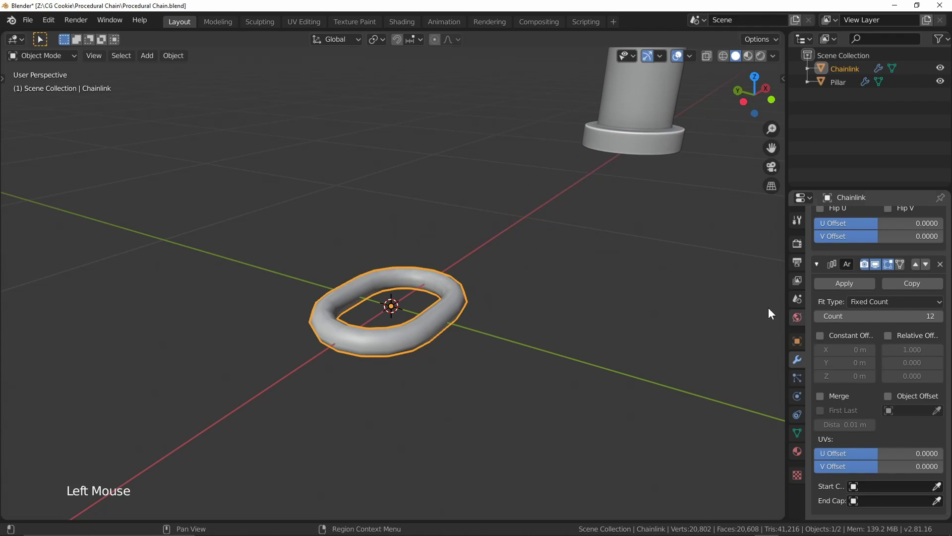
key(shift+a)
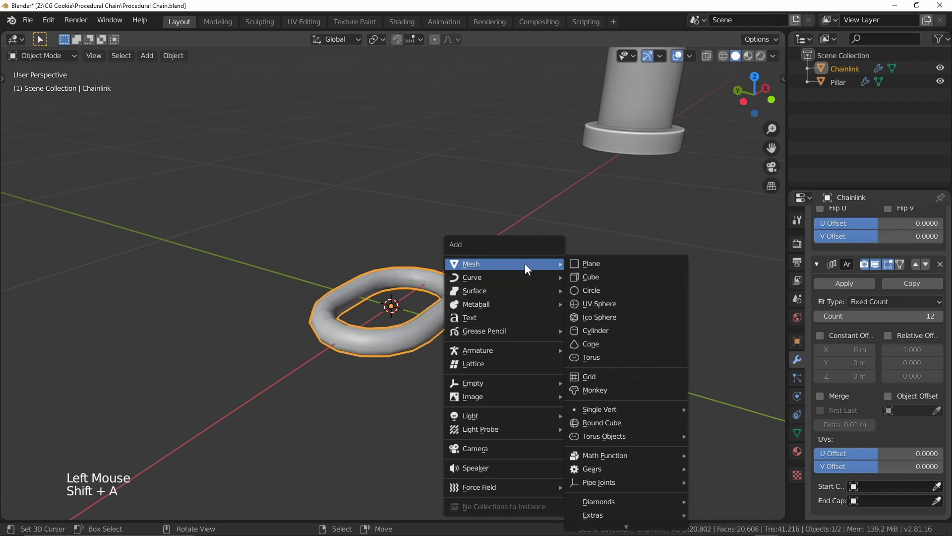
mouse_move(507, 382)
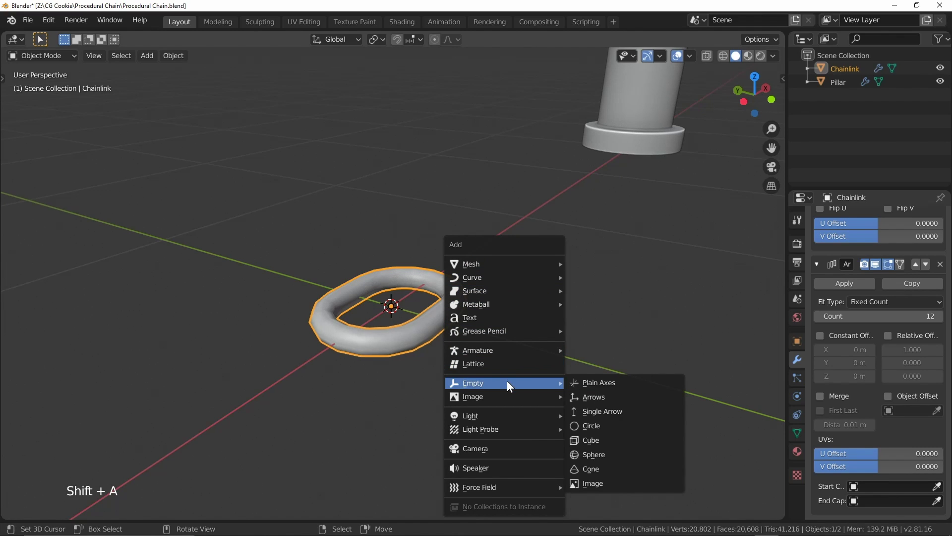
click(586, 384)
key(g)
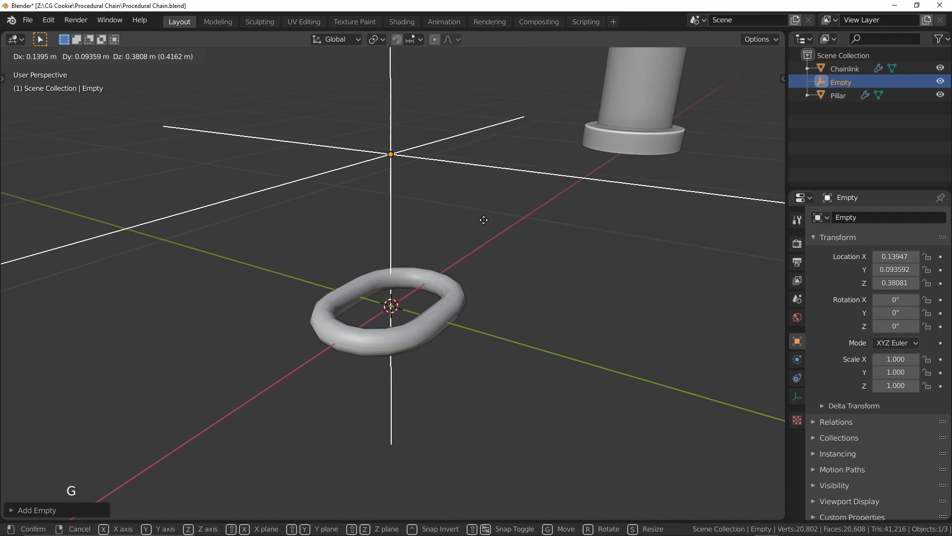
right_click(540, 281)
- Enable Object Offset on the Chainlink's array and pick the Empty with the eyedropper
right_click(450, 292)
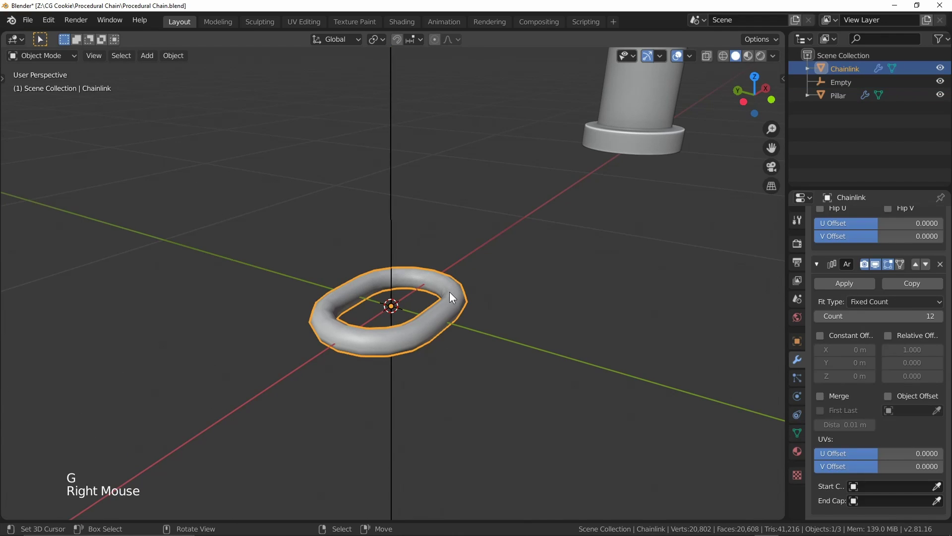
click(888, 395)
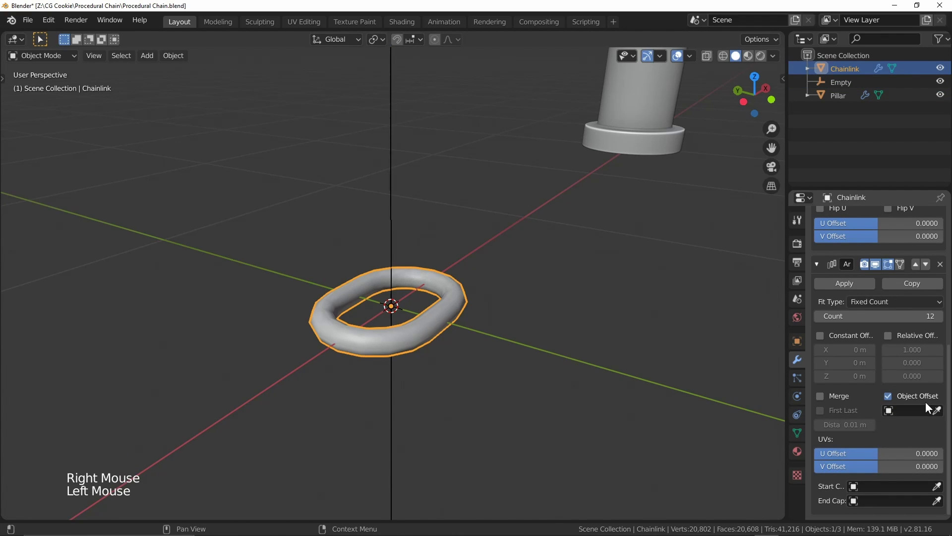
click(937, 410)
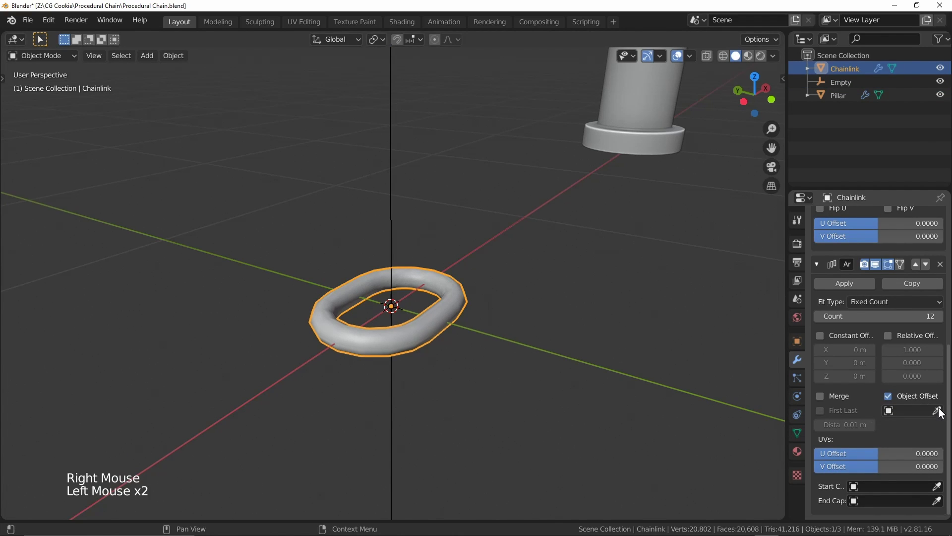
click(391, 150)
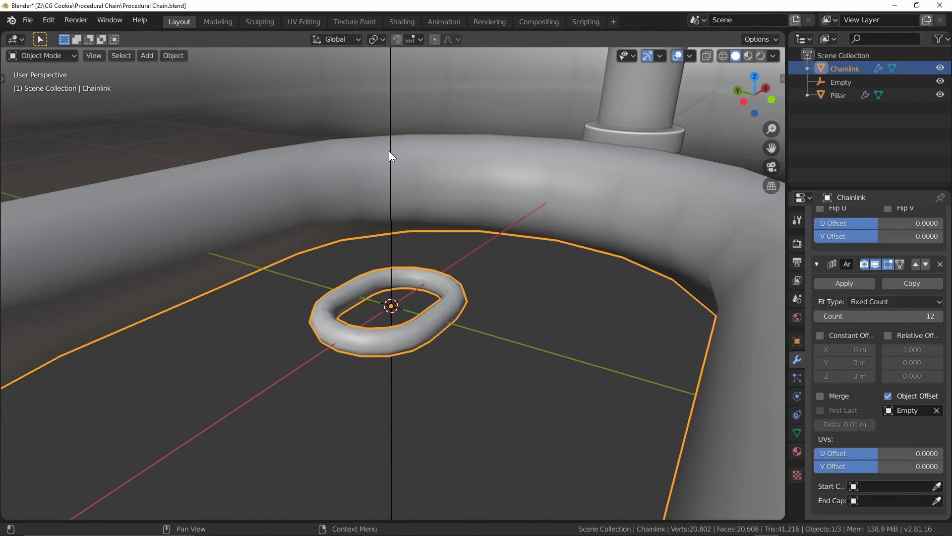
- Check the Chainlink's 0.140 scale in the sidebar's Transform panel
ctrl+middle_drag(438, 169, 380, 206)
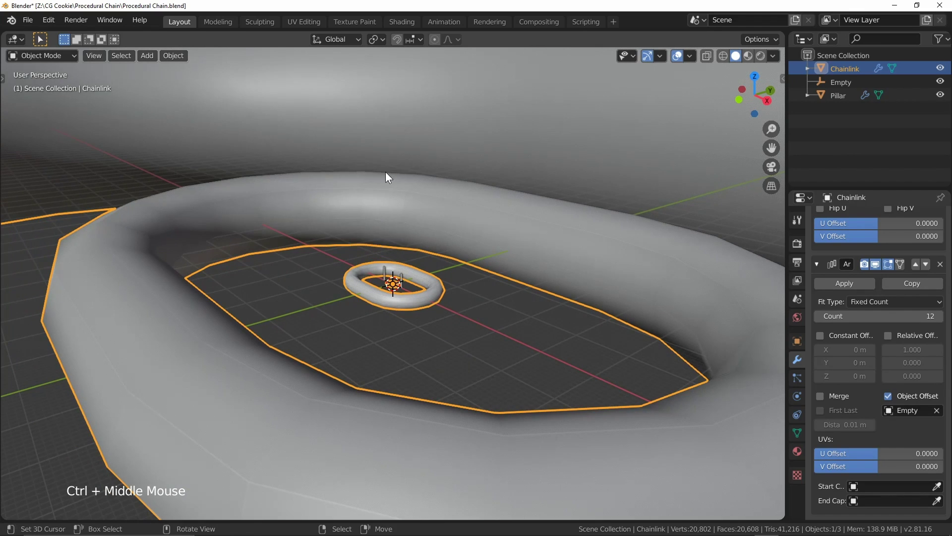
middle_drag(385, 171, 379, 213)
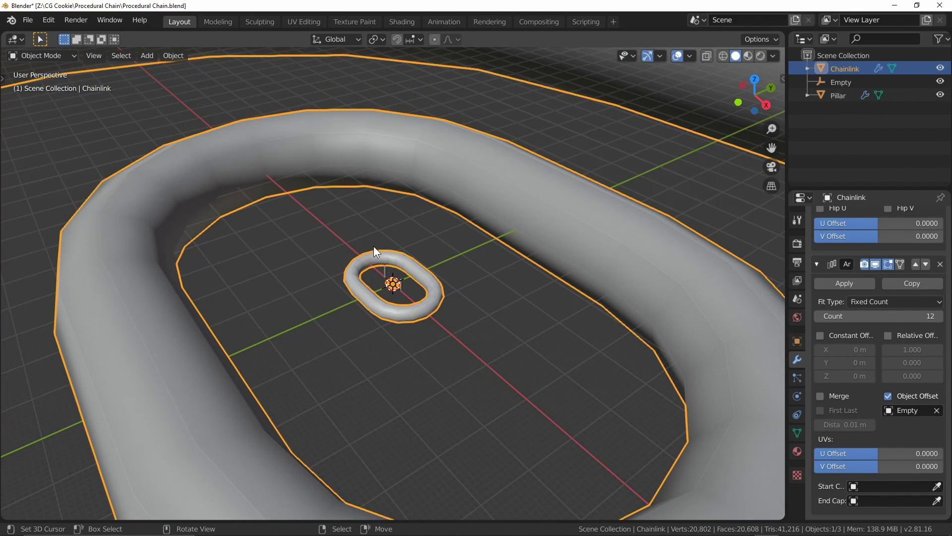
ctrl+middle_drag(444, 352, 448, 204)
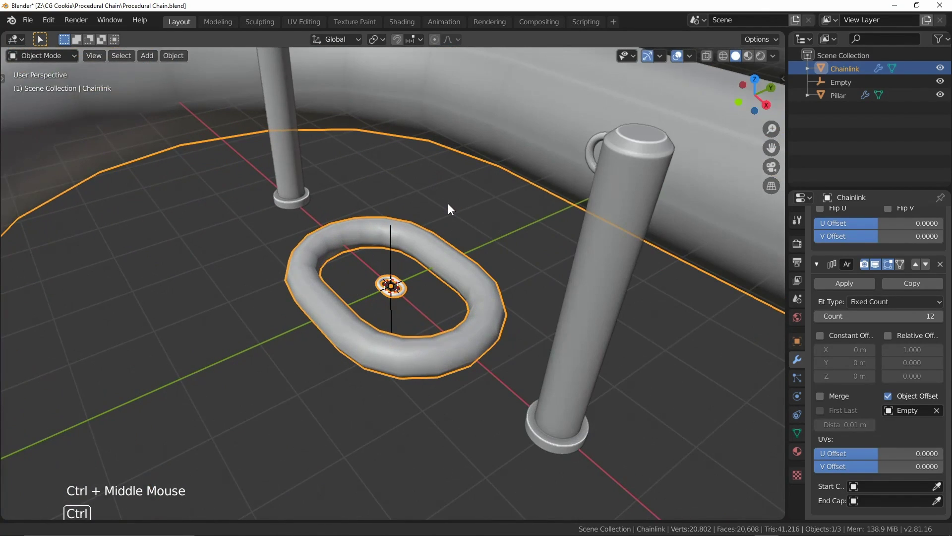
key(n)
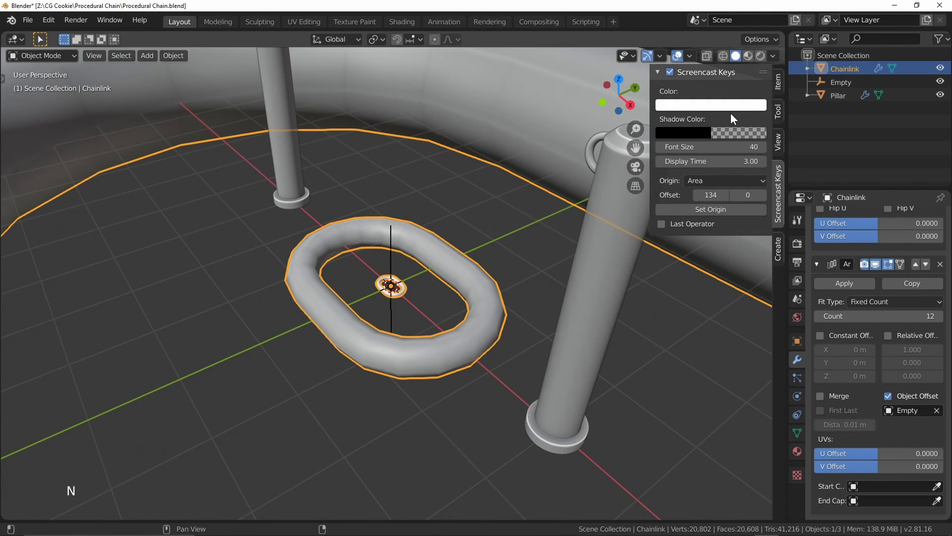
click(777, 81)
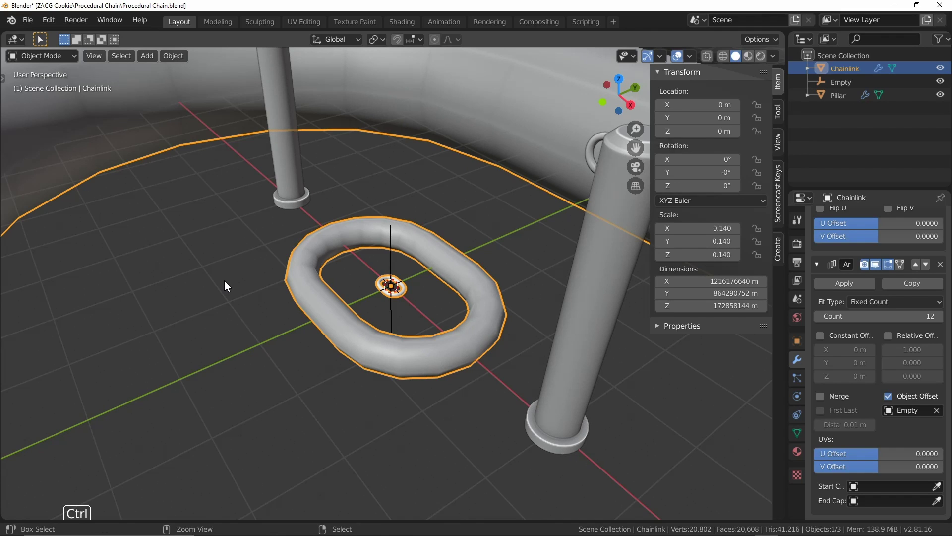
- Apply the Chainlink's scale to 1.000 with Ctrl+A, then select the Empty
key(ctrl+a)
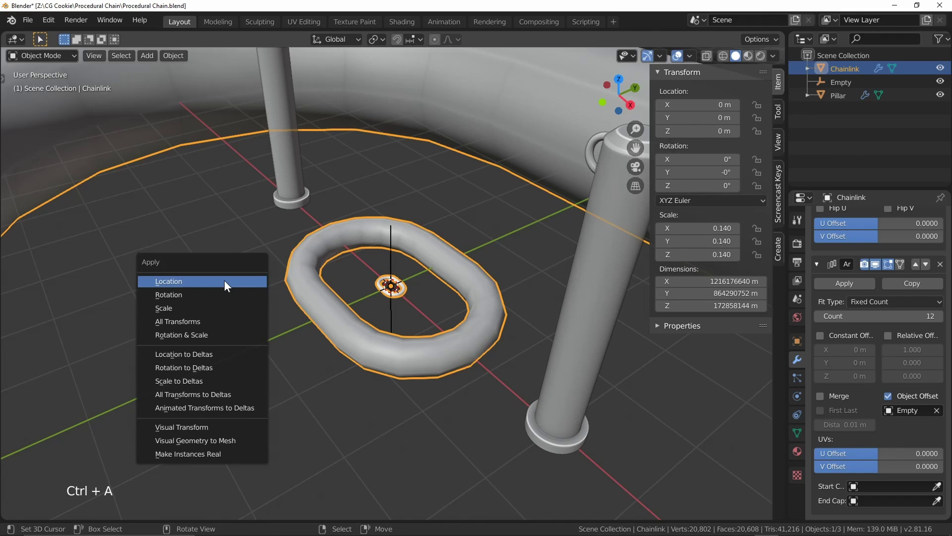
click(218, 310)
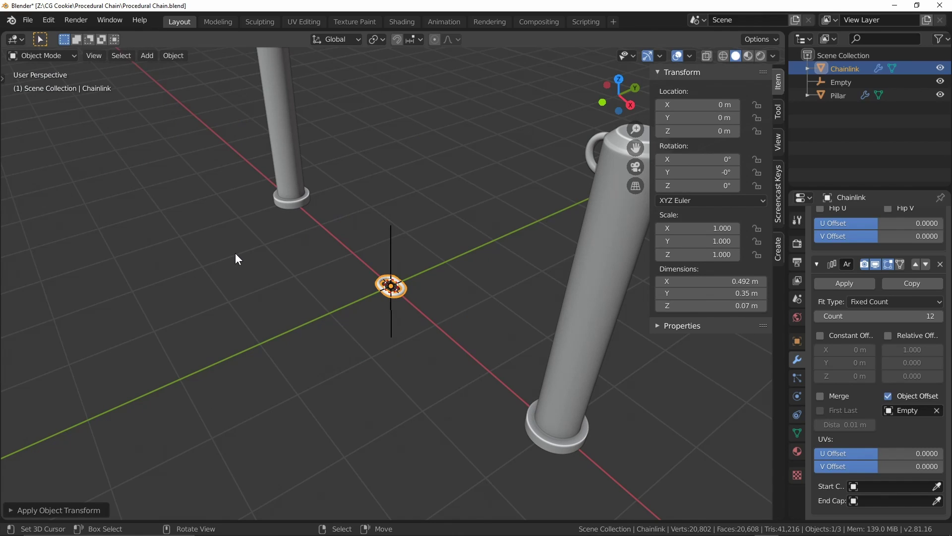
key(n)
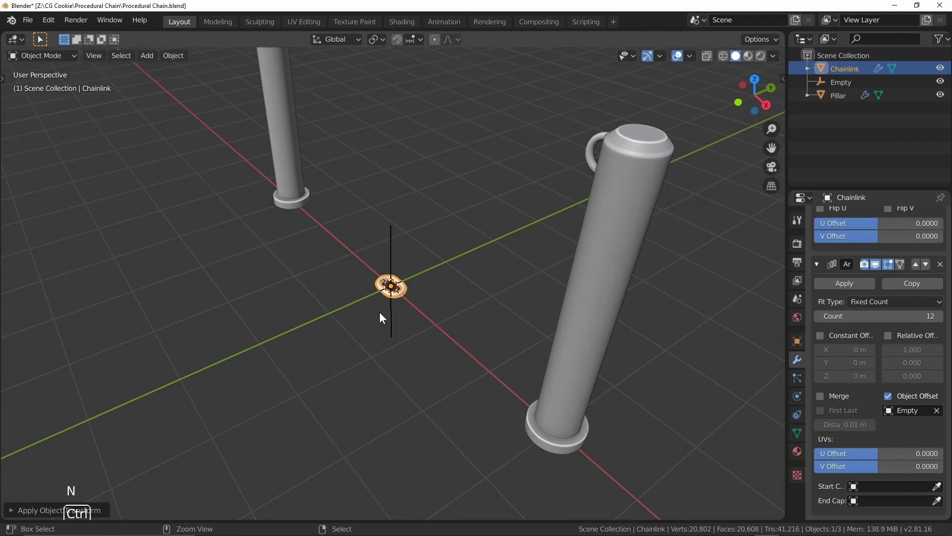
ctrl+middle_drag(380, 312, 486, 240)
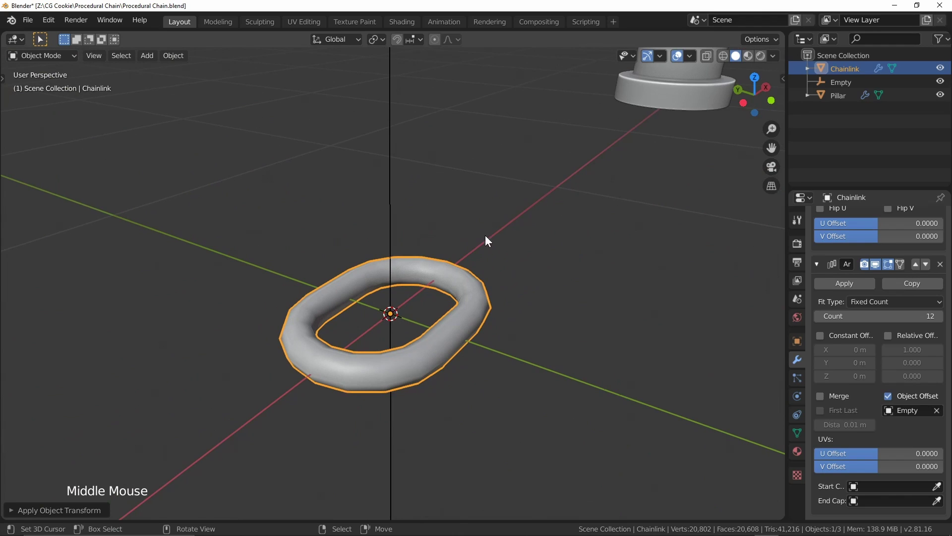
right_click(392, 198)
- Move the Empty about 0.356 m along X to spread the links
key(g)
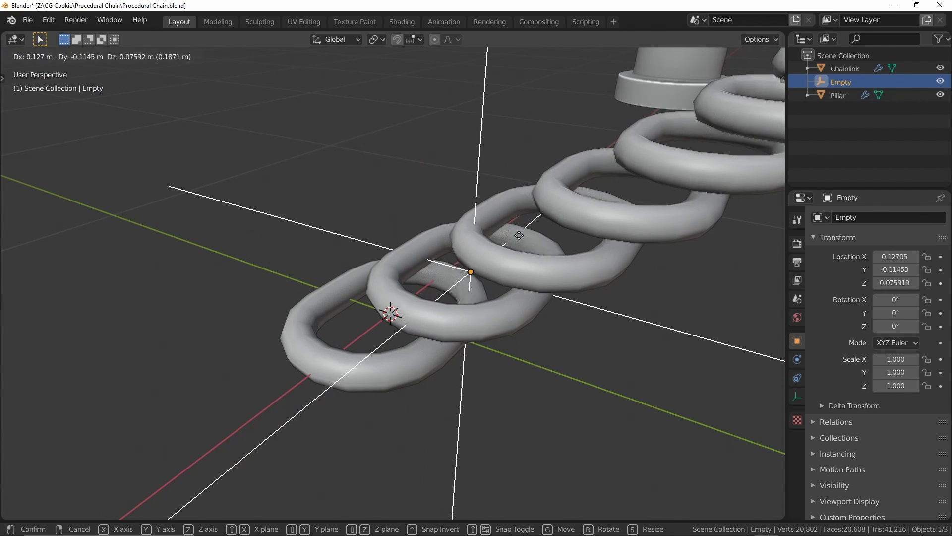
key(Escape)
middle_drag(427, 227, 376, 299)
key(g)
key(x)
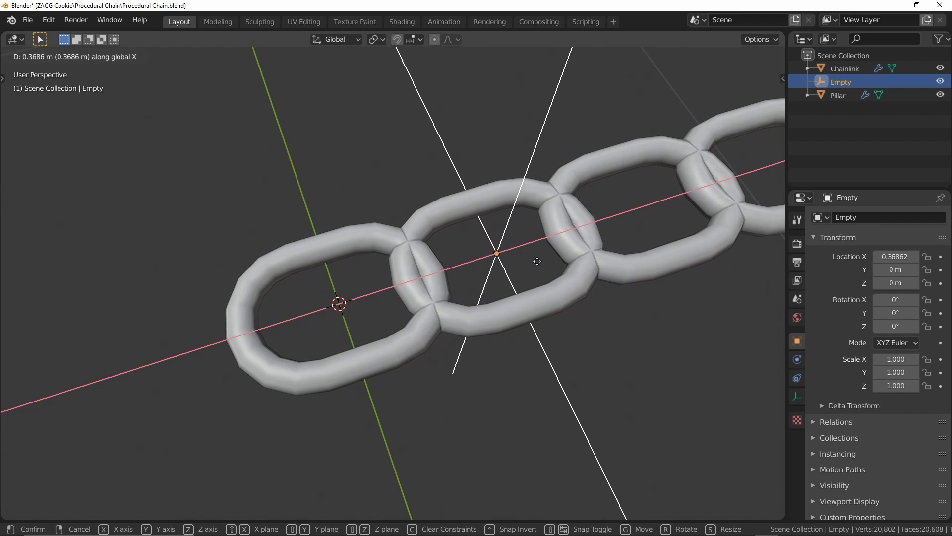
click(531, 263)
middle_drag(384, 311, 489, 208)
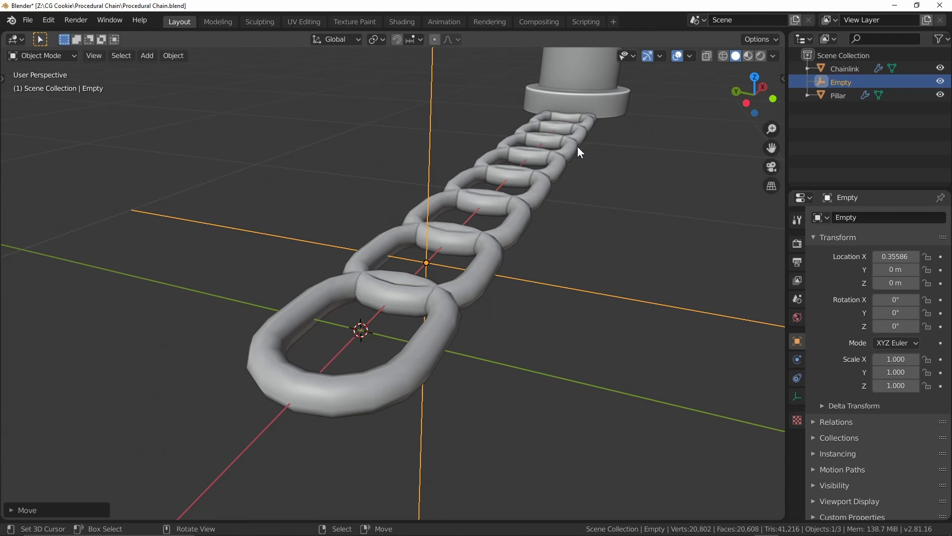
shift+middle_drag(578, 148, 540, 147)
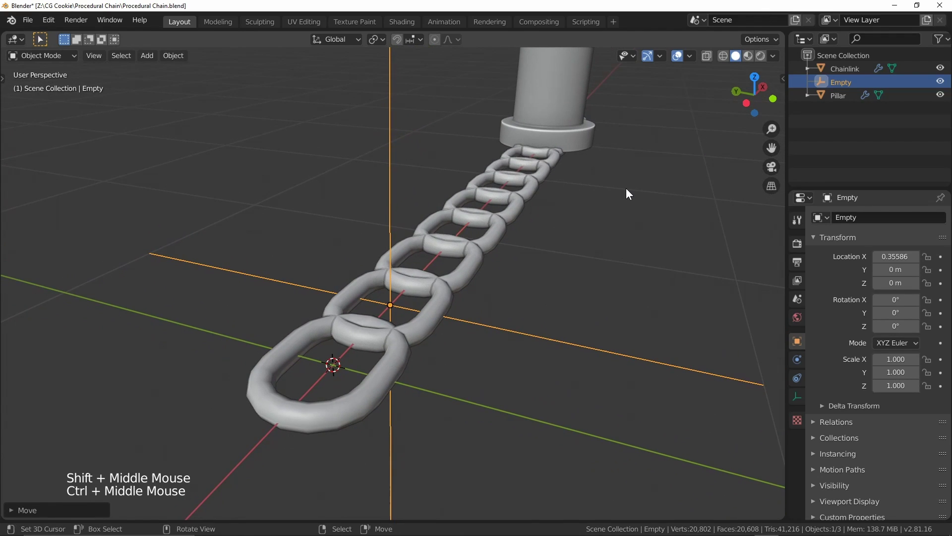
- Rotate the Empty 90° about X so the links interlock
key(s)
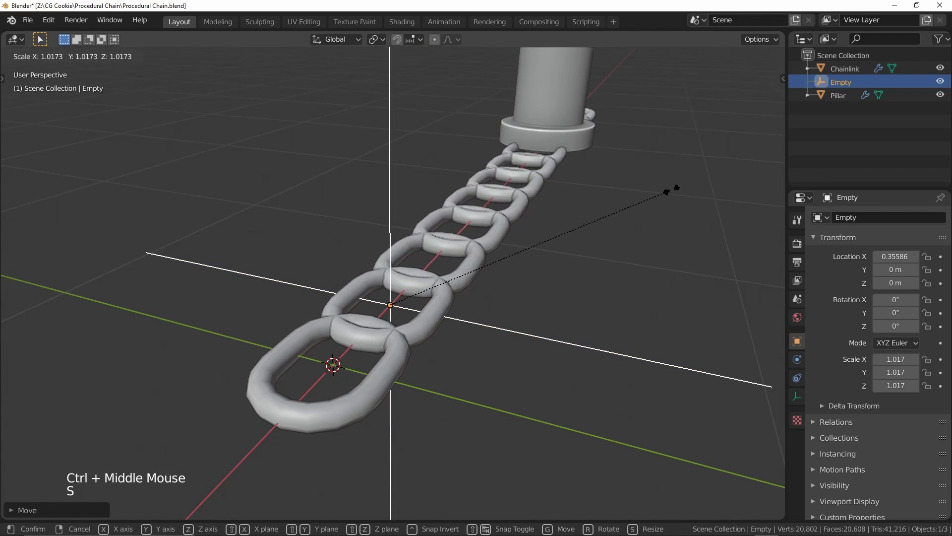
right_click(635, 176)
key(r)
key(x)
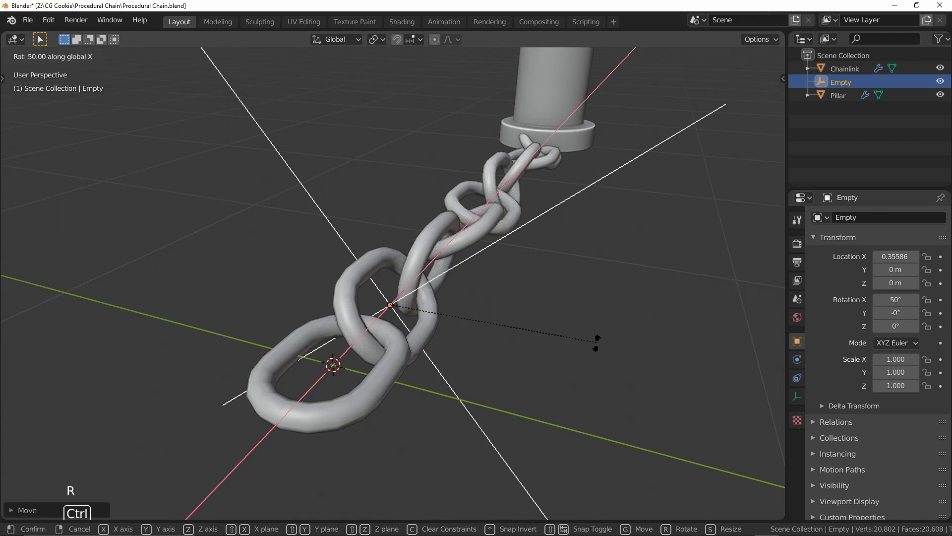
click(473, 404)
middle_drag(542, 230, 446, 287)
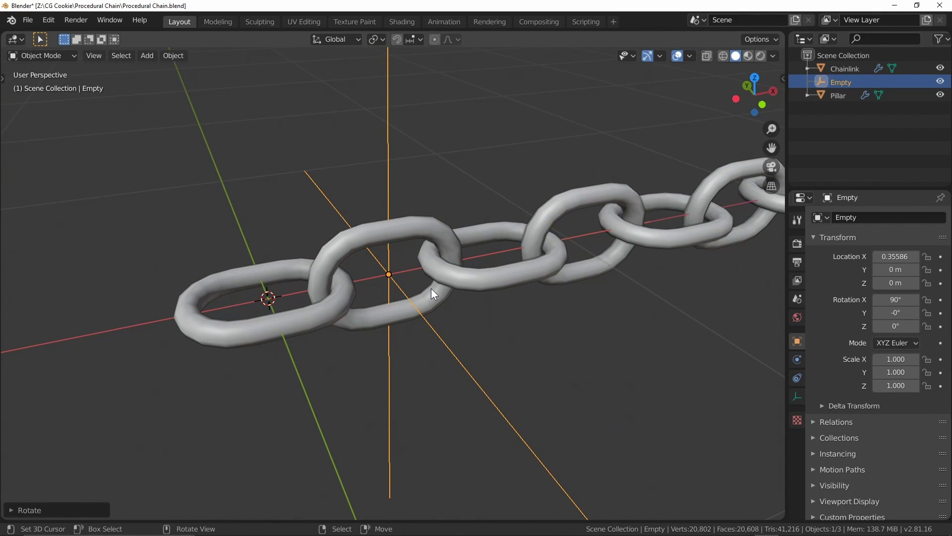
ctrl+middle_drag(458, 202, 458, 383)
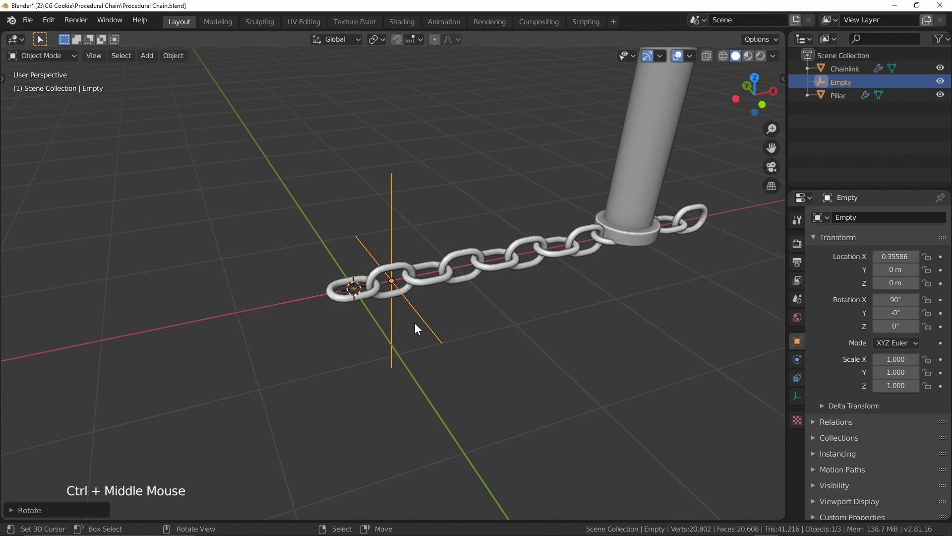
- Select the chain link and Empty together, cancelling the move to keep them in place
key(g)
right_click(352, 297)
key(g)
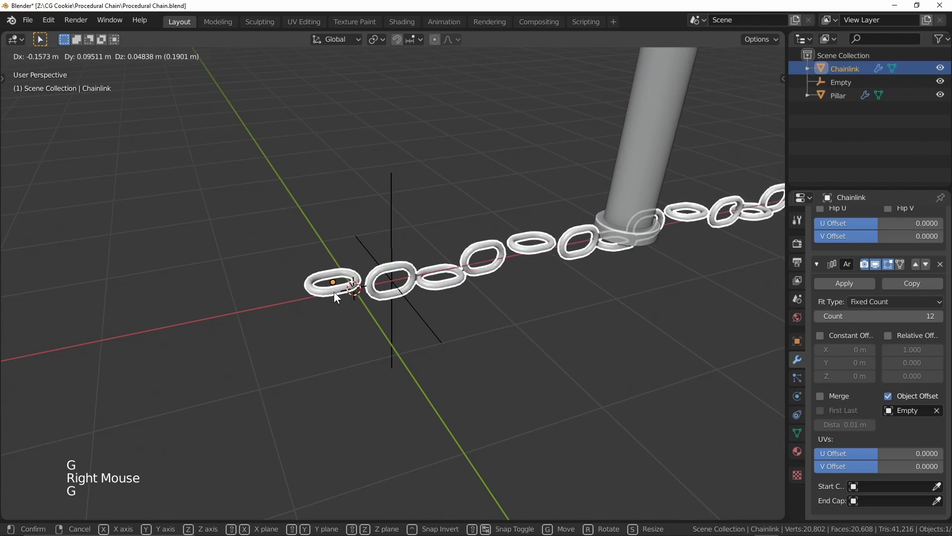
click(334, 291)
middle_drag(334, 291, 412, 261)
scroll(359, 228, down, 3)
shift+right_click(425, 264)
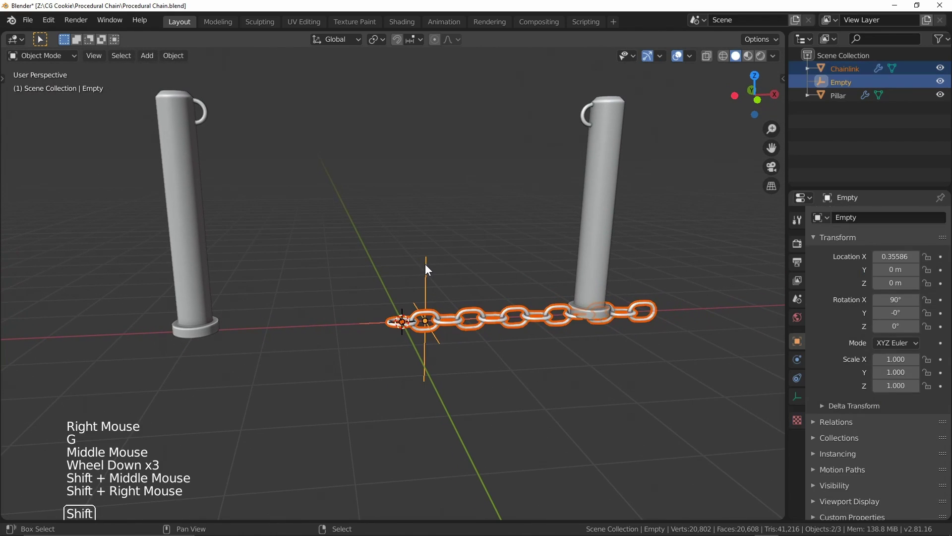
key(g)
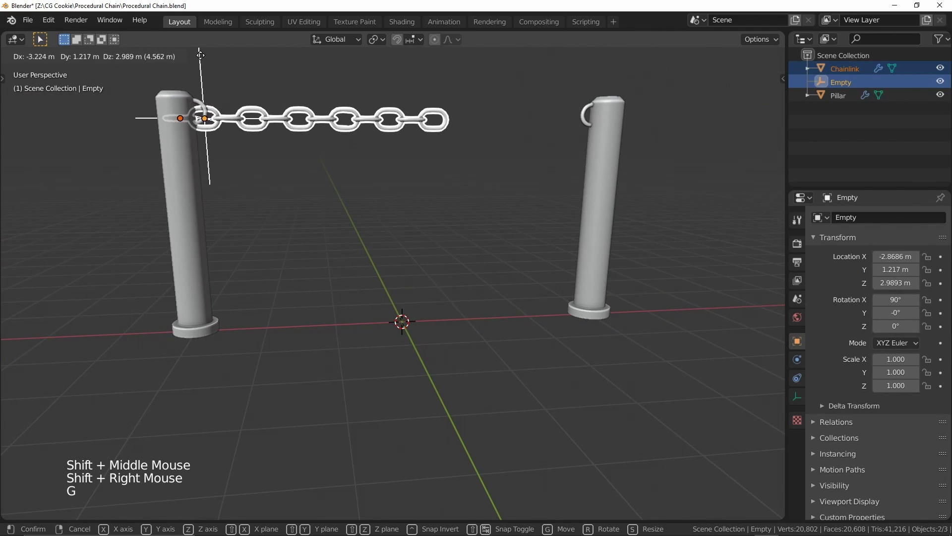
right_click(389, 214)
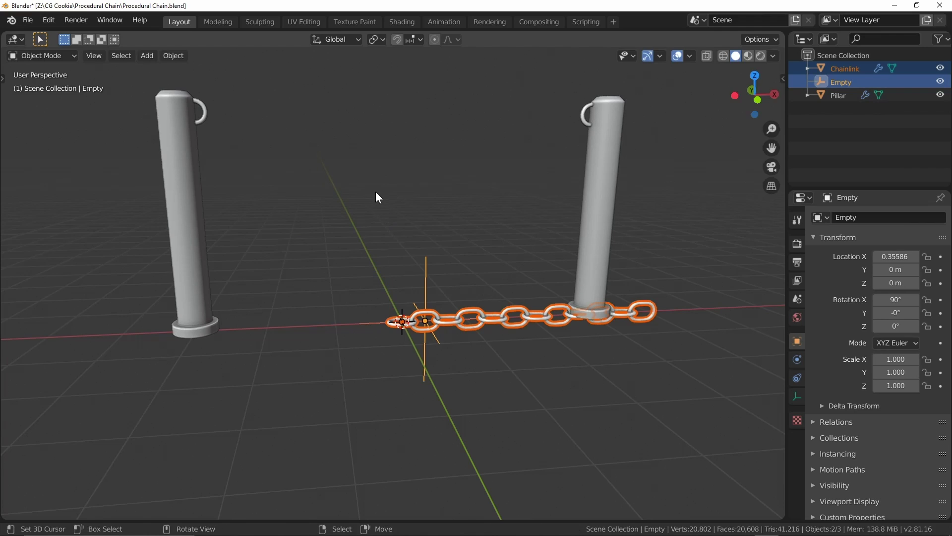
middle_drag(376, 192, 463, 230)
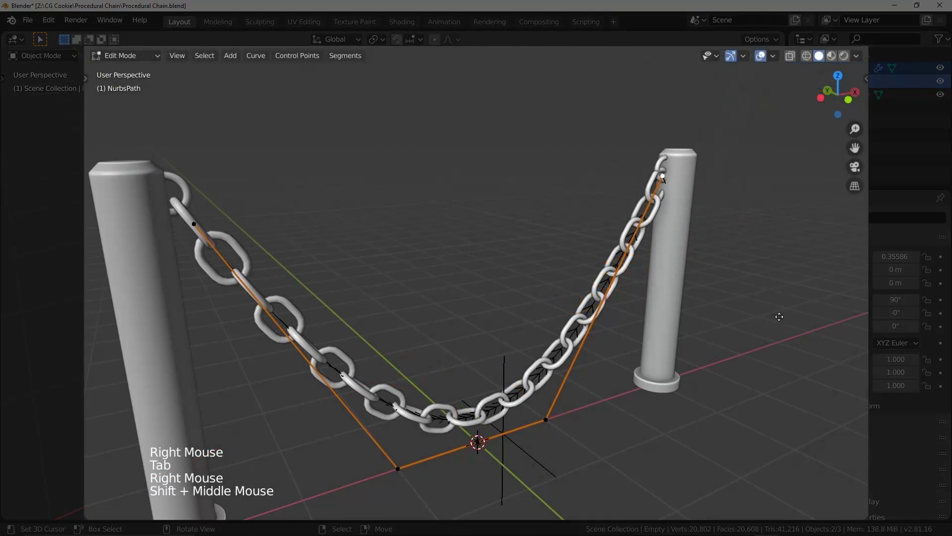
- Drag a curve control point so the chain droops, then try moving another point
key(g)
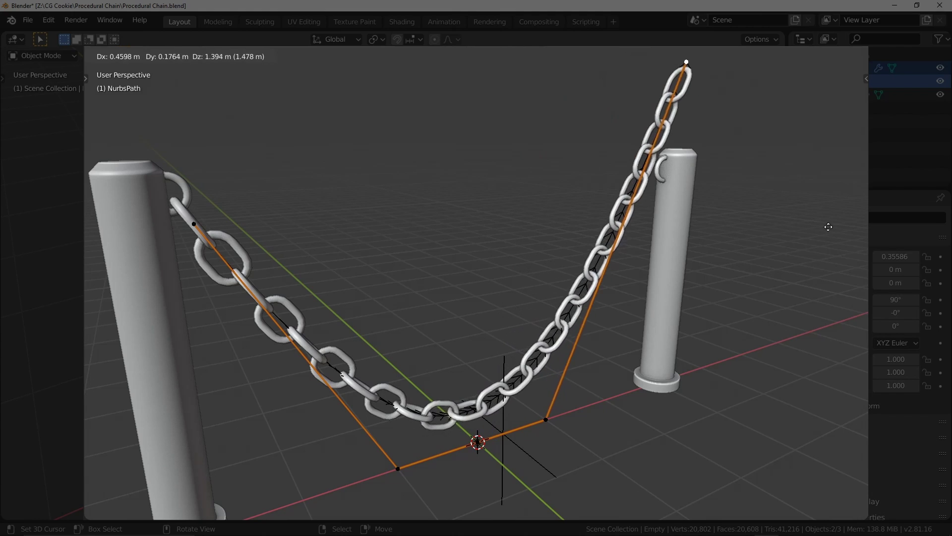
click(863, 426)
scroll(759, 353, down, 2)
middle_drag(758, 353, 621, 400)
right_click(542, 375)
key(g)
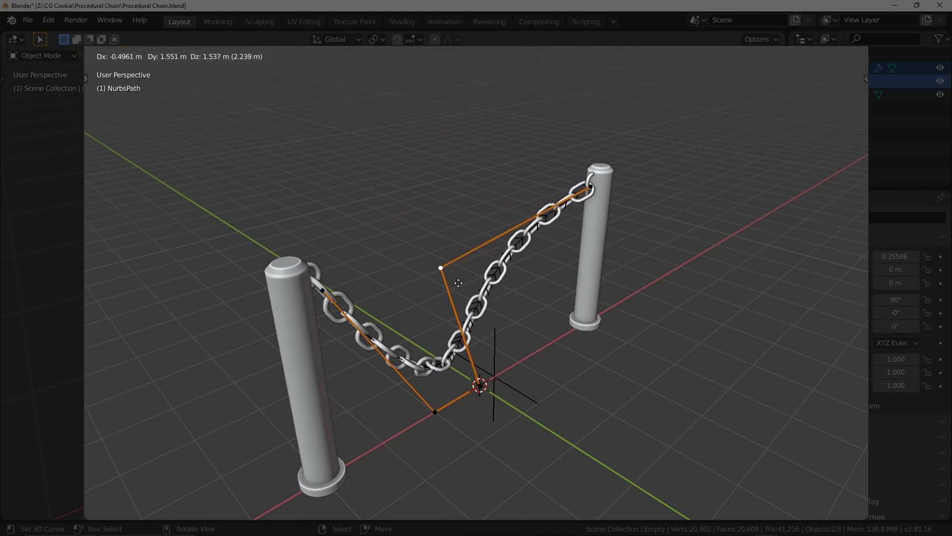
right_click(622, 328)
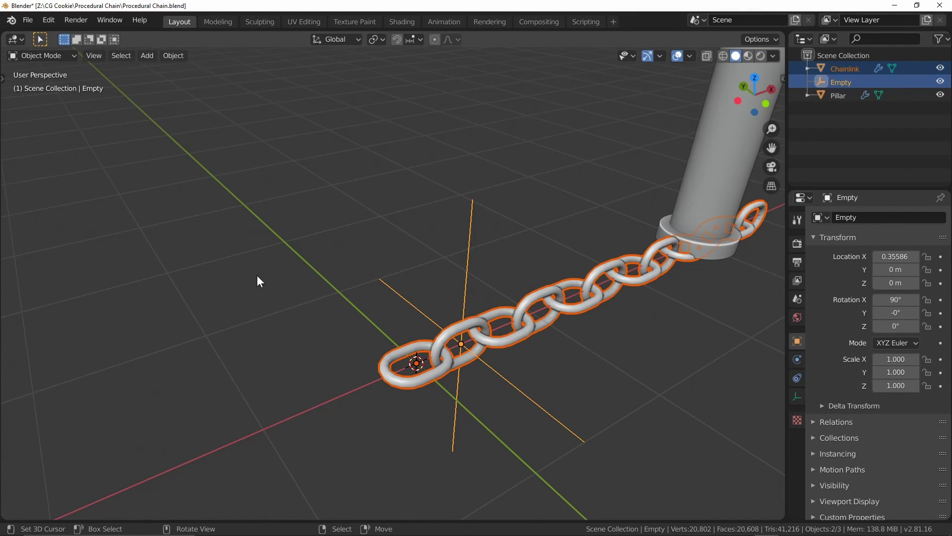
- Add a NURBS path curve to the empty selection, keeping it at the origin
key(alt+a)
key(shift+a)
mouse_move(135, 231)
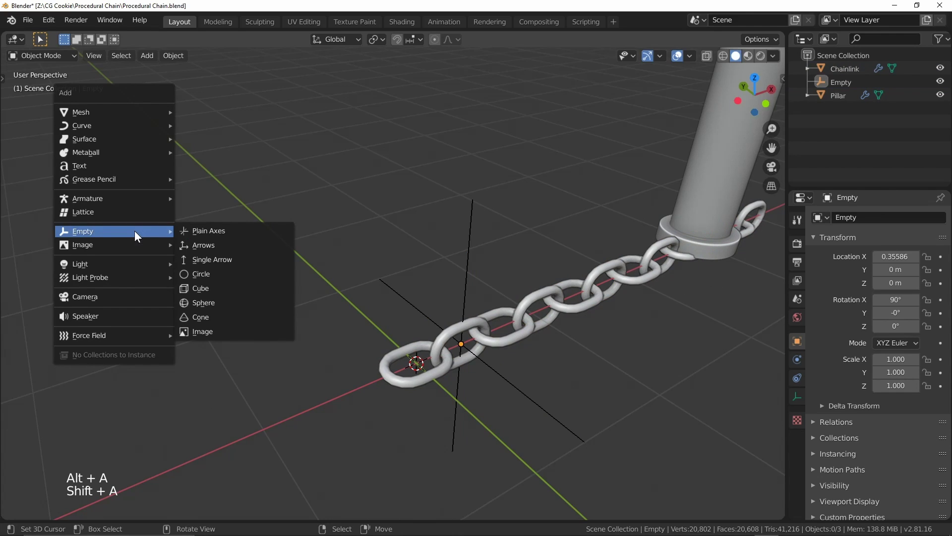
mouse_move(104, 126)
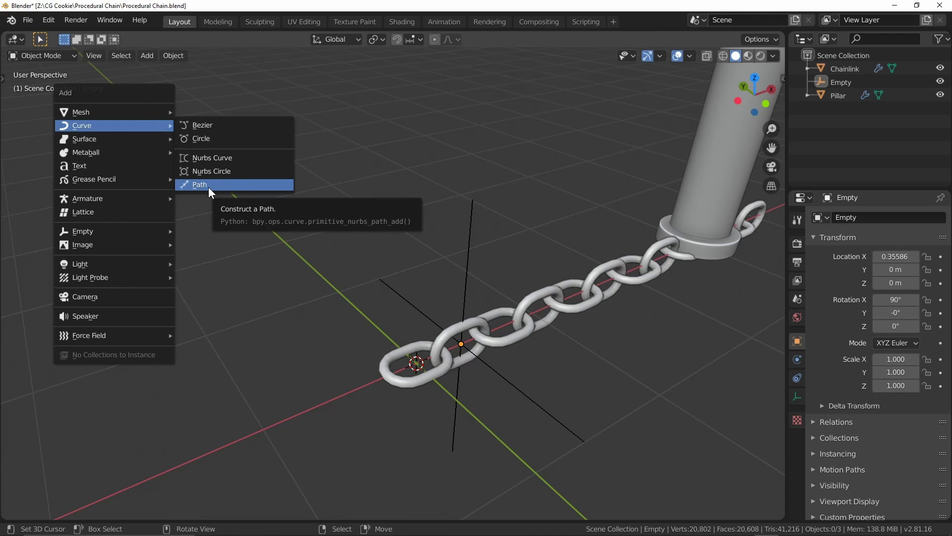
click(224, 187)
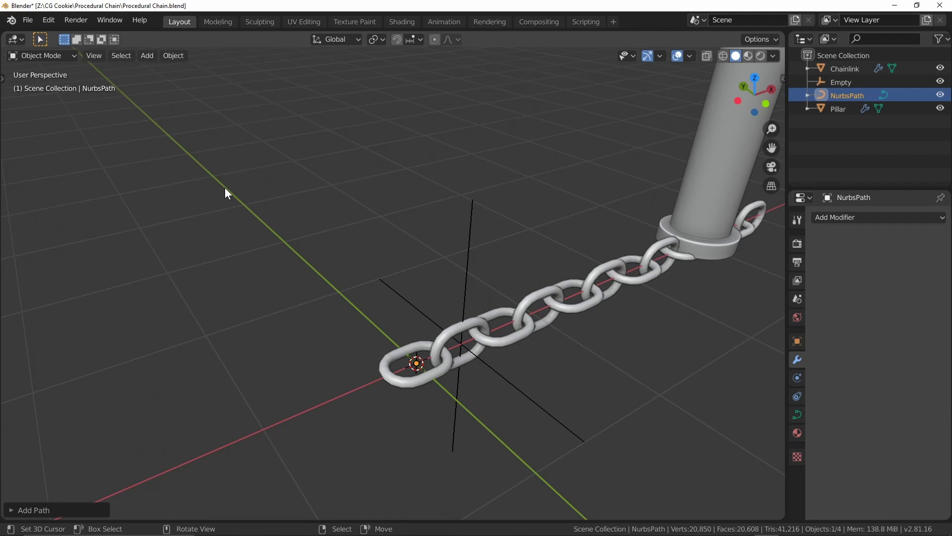
shift+middle_drag(442, 394, 390, 244)
shift+middle_drag(467, 305, 506, 350)
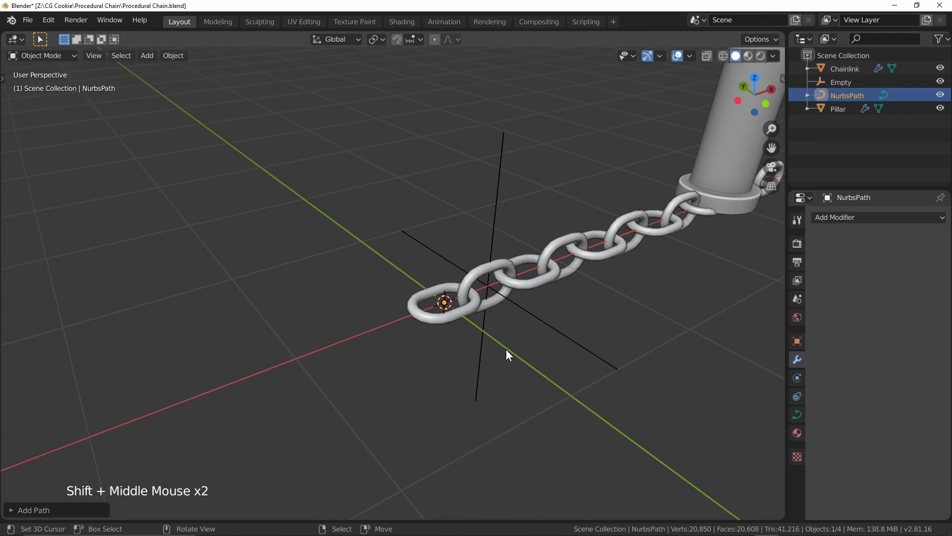
key(g)
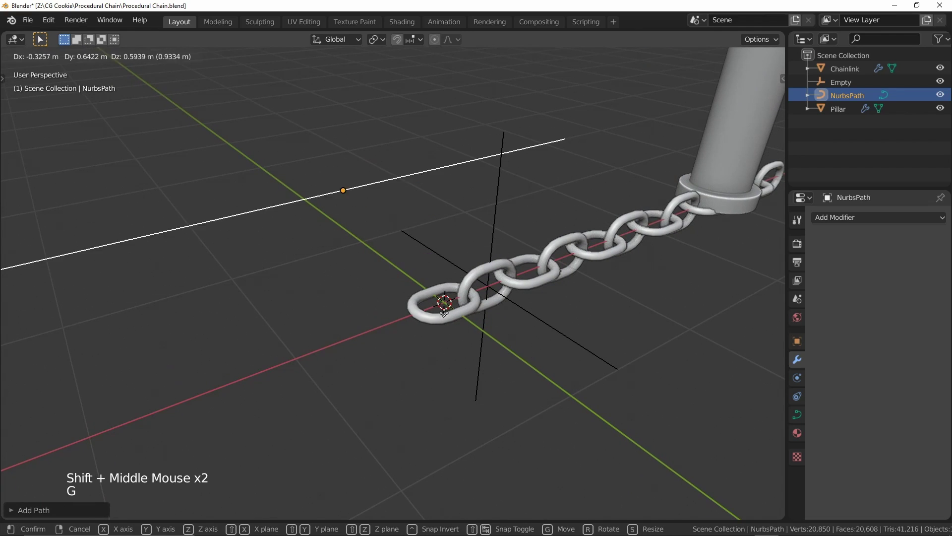
right_click(509, 361)
- Inspect the path's second and third control points in Edit Mode, leaving the path flat
key(Tab)
right_click(292, 357)
scroll(327, 377, down, 2)
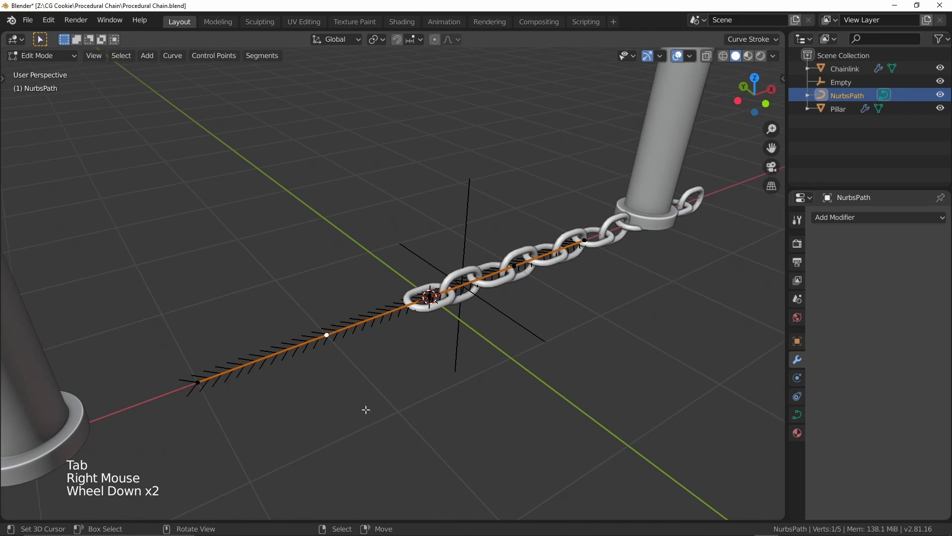
key(g)
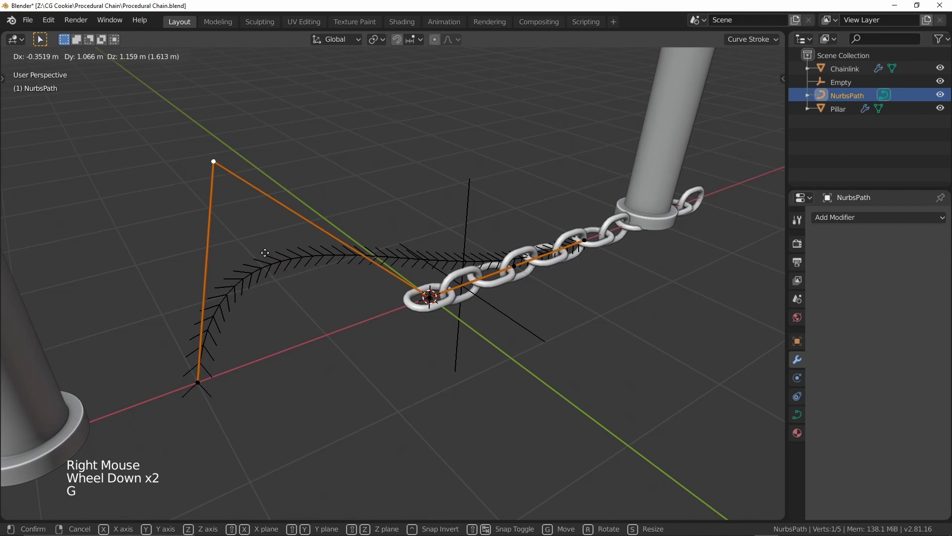
right_click(323, 220)
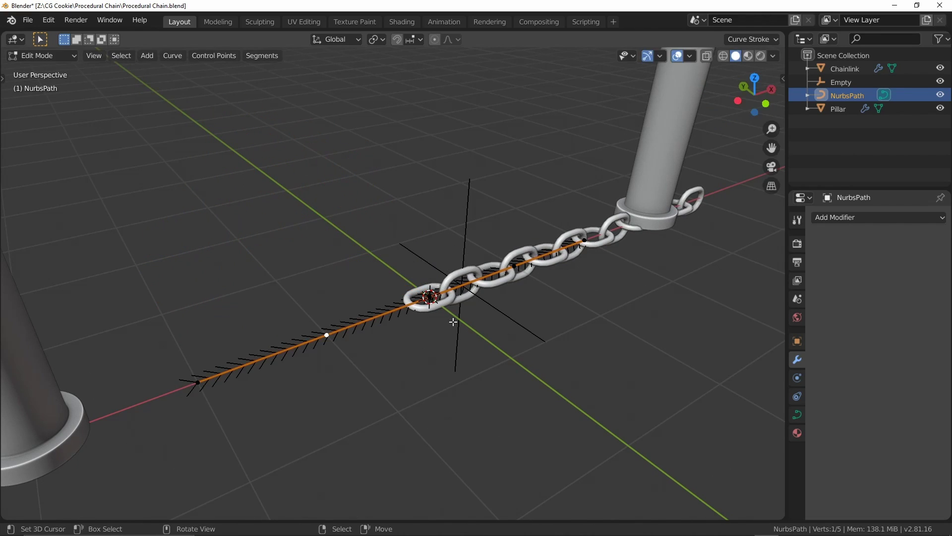
right_click(429, 297)
key(g)
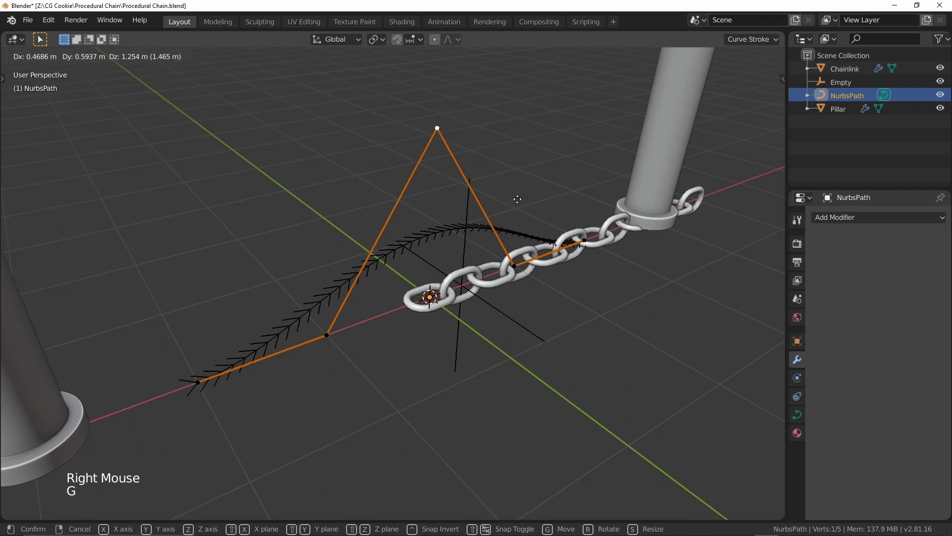
right_click(525, 210)
shift+middle_drag(559, 275, 526, 332)
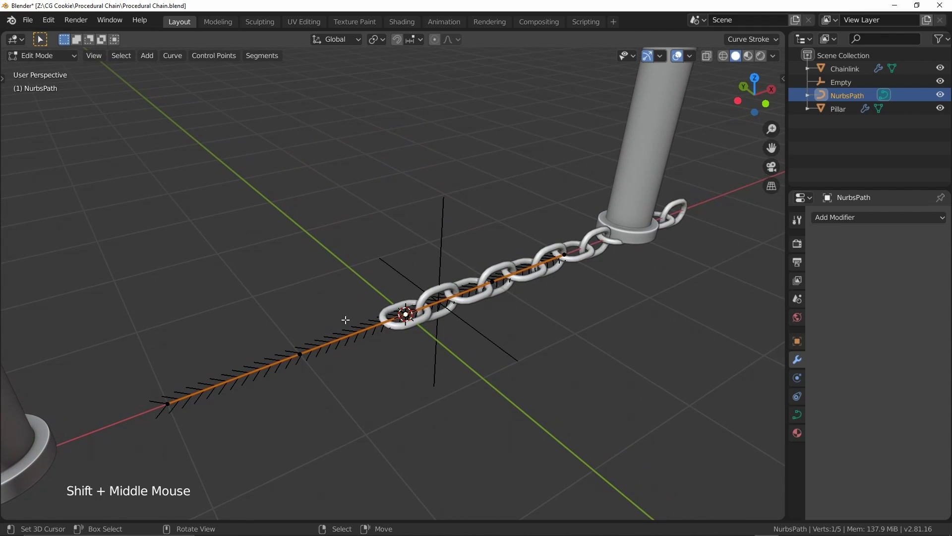
key(Tab)
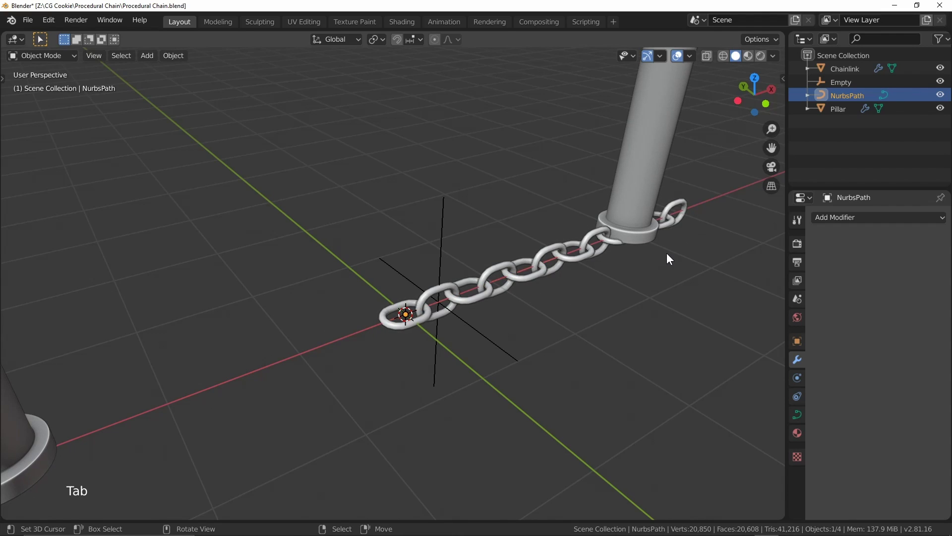
- Add a Curve modifier to Chainlink with NurbsPath picked as its curve object
right_click(495, 272)
ctrl+middle_drag(509, 396, 537, 360)
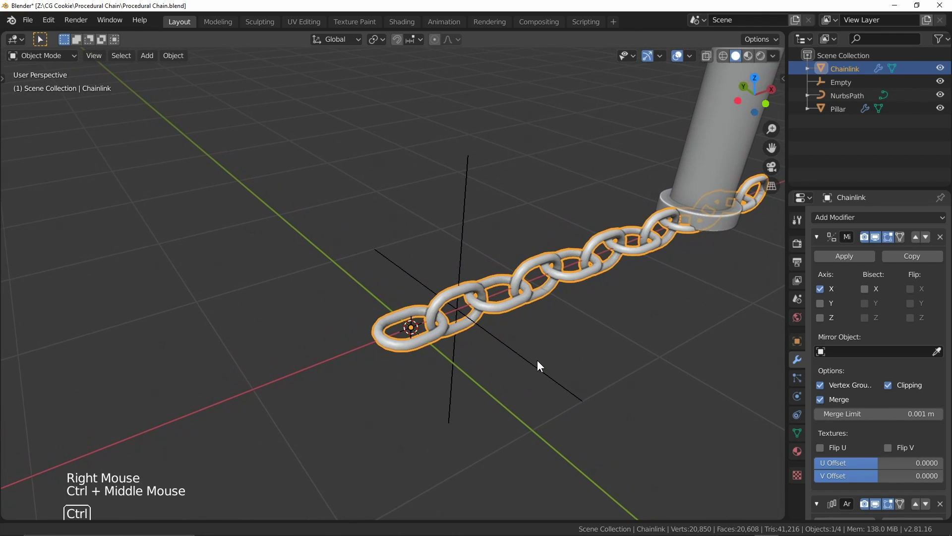
click(863, 216)
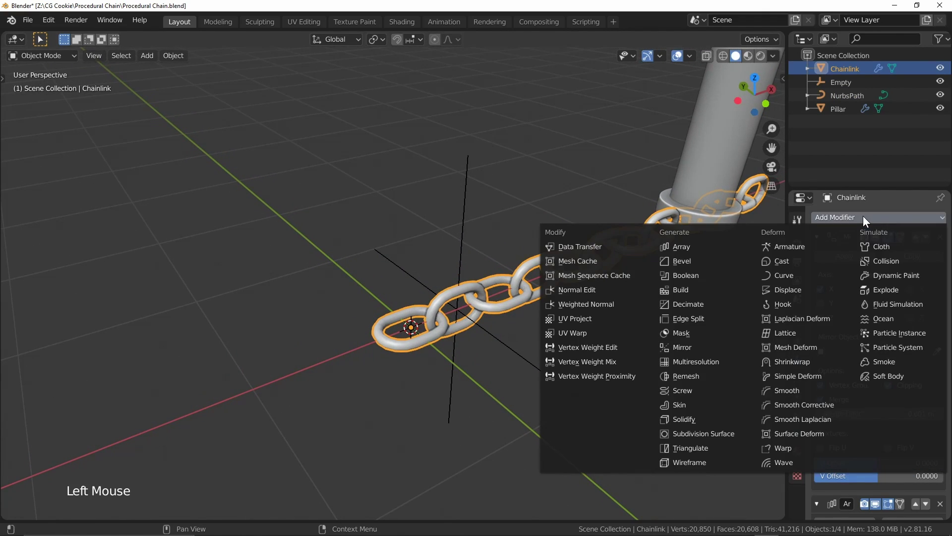
click(796, 276)
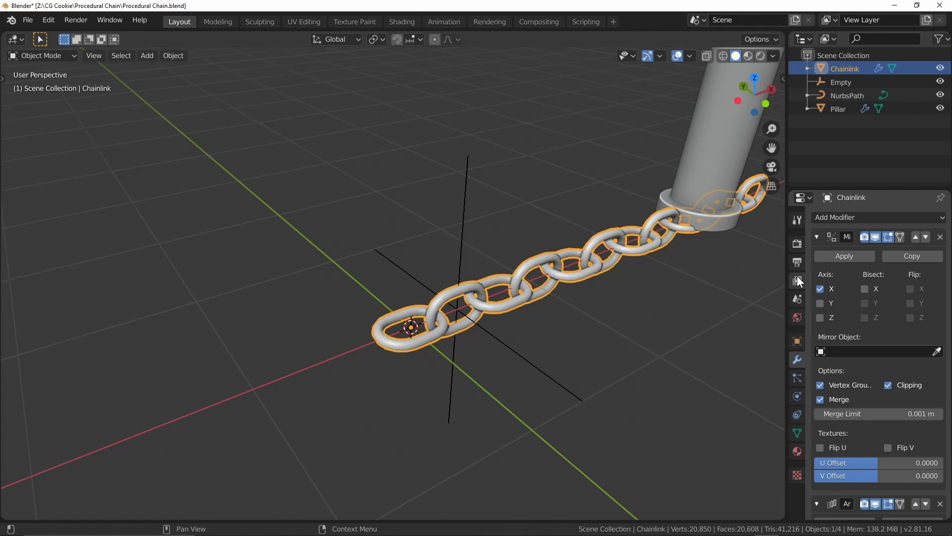
middle_drag(826, 434, 850, 408)
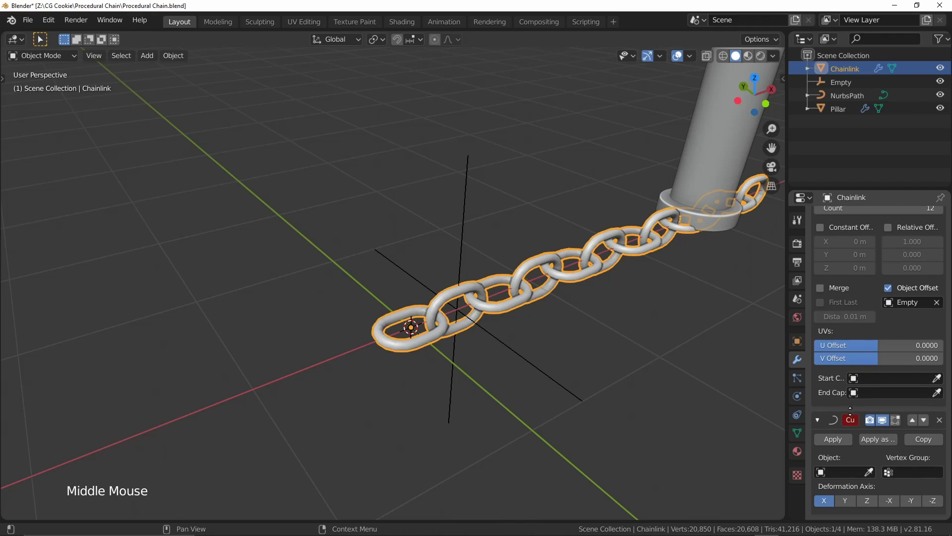
click(867, 473)
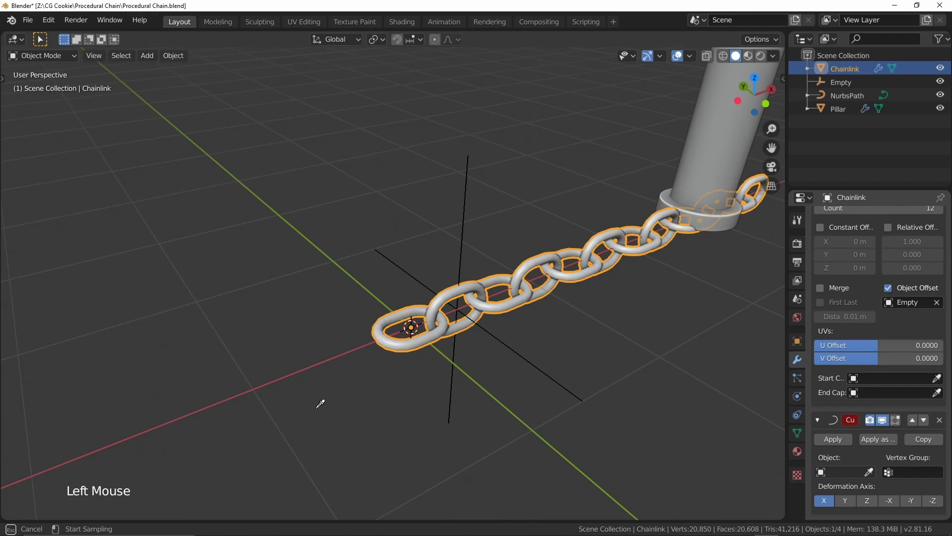
click(306, 367)
scroll(308, 392, down, 3)
middle_drag(312, 409, 394, 377)
- Select NurbsPath from the Outliner and enter Edit Mode, test-moving a control point without changing it
right_click(387, 323)
key(Tab)
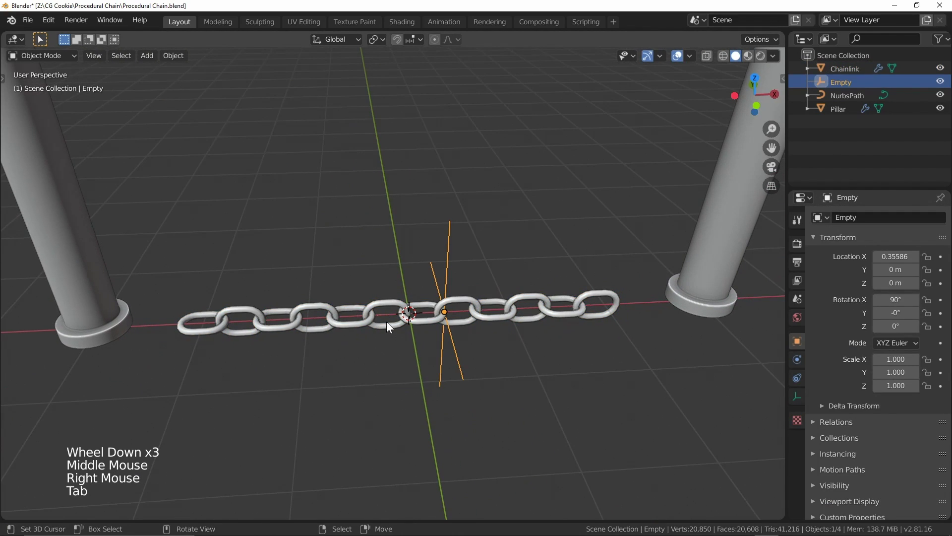
right_click(382, 315)
key(Tab)
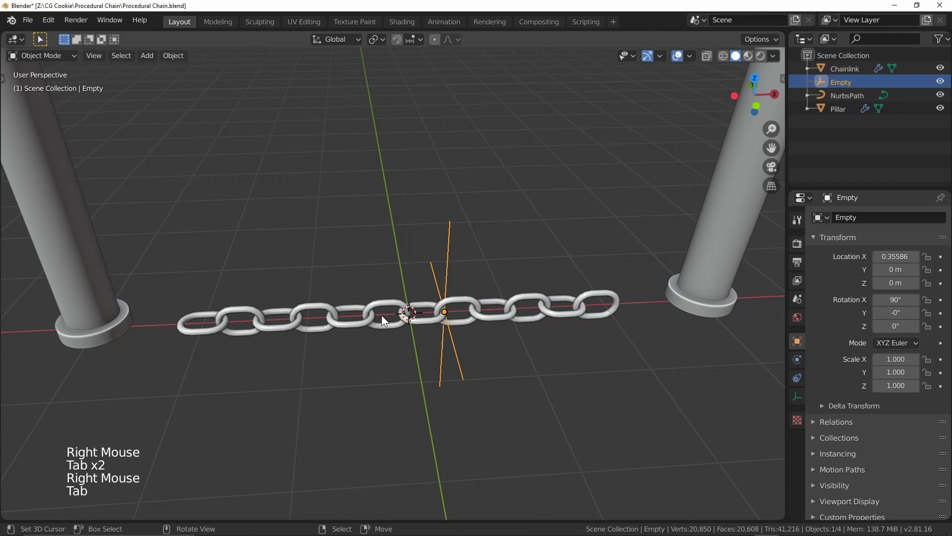
click(838, 96)
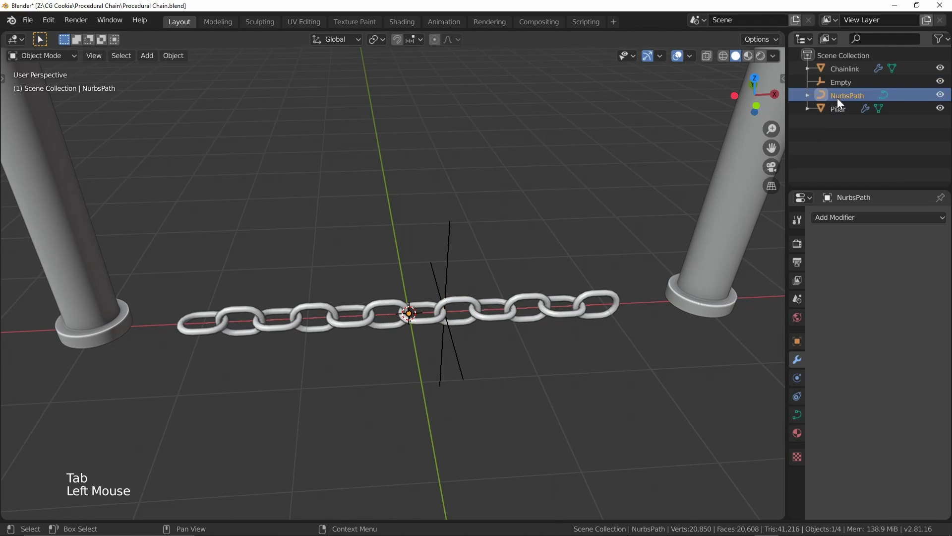
key(Tab)
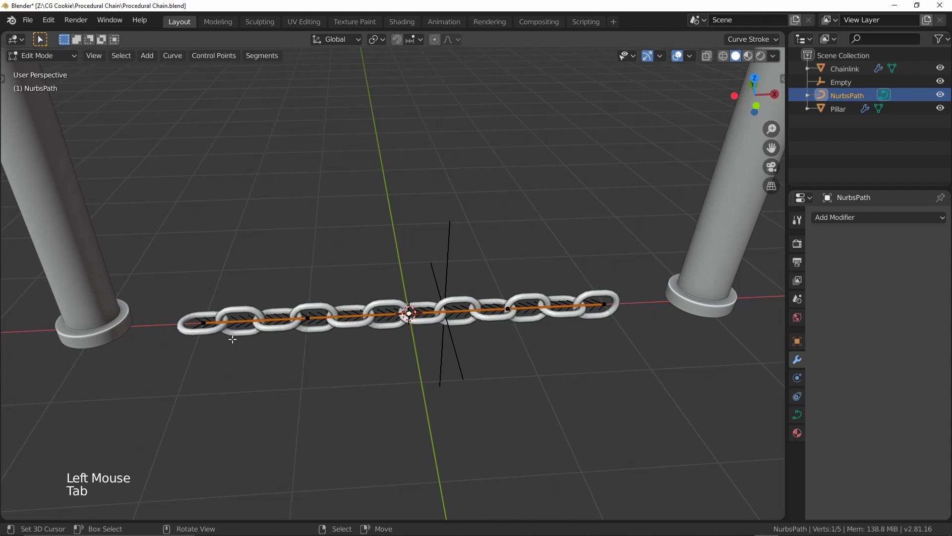
scroll(310, 370, down, 1)
key(g)
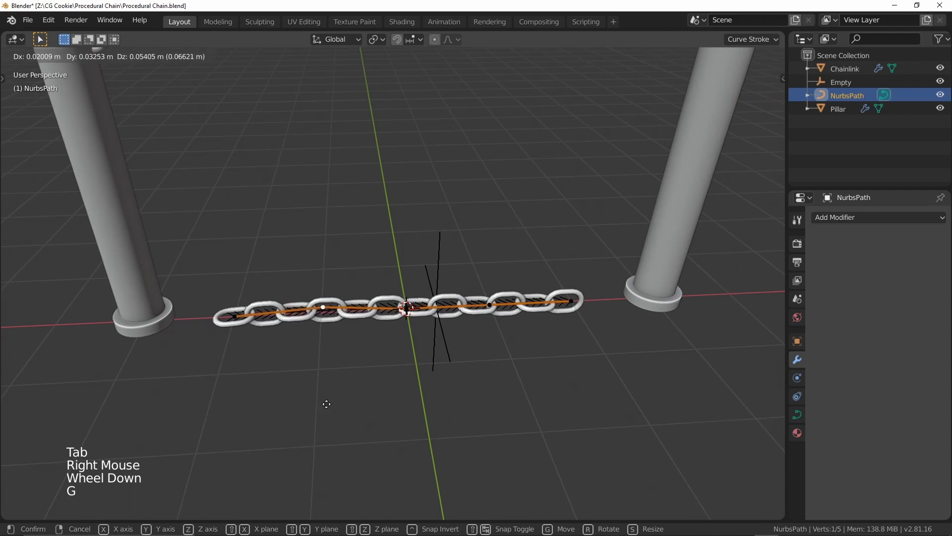
right_click(360, 277)
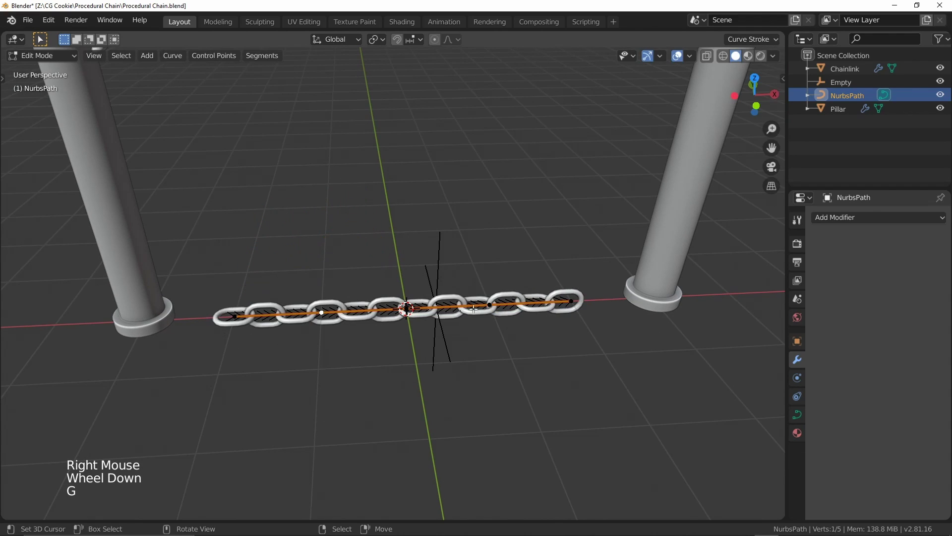
key(g)
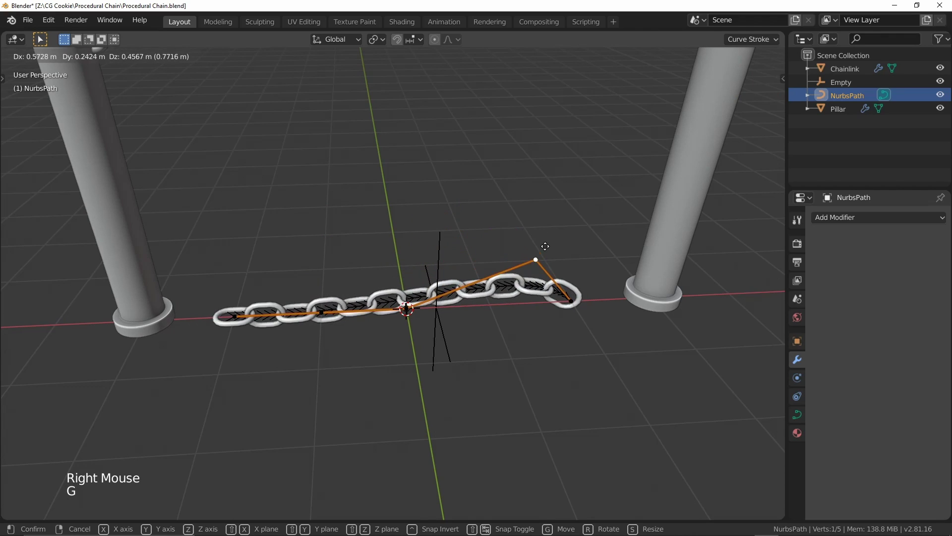
right_click(457, 195)
- Raise the curve's left end point to the left pillar hook, fixing its height vertically
key(KP_1)
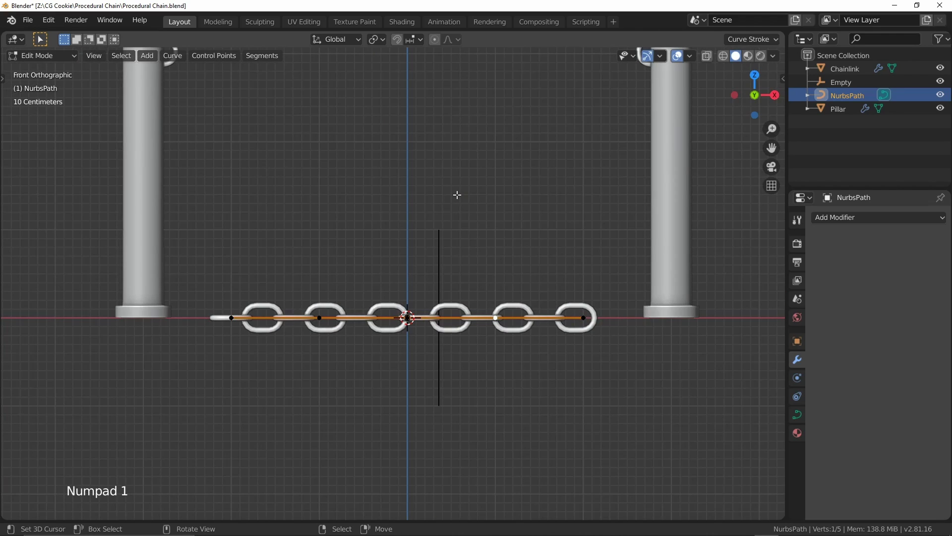
key(g)
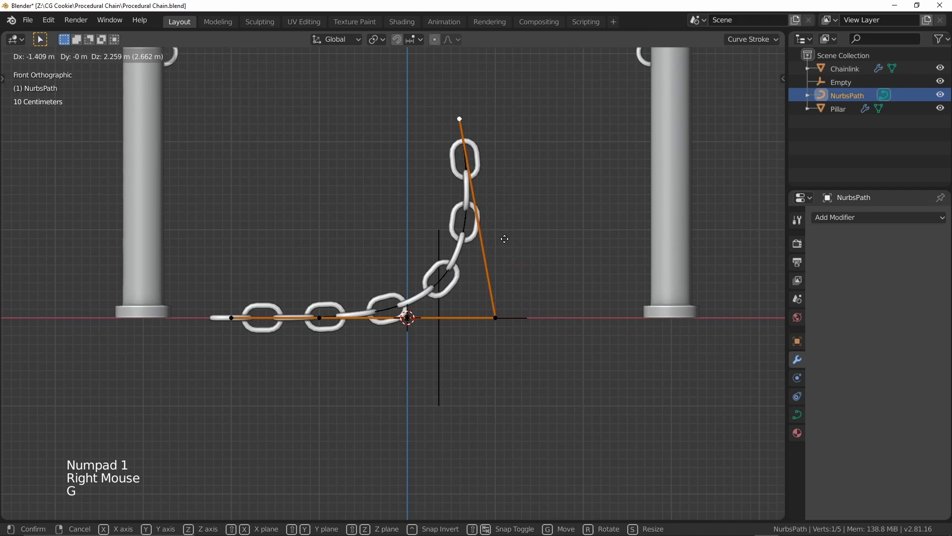
right_click(504, 345)
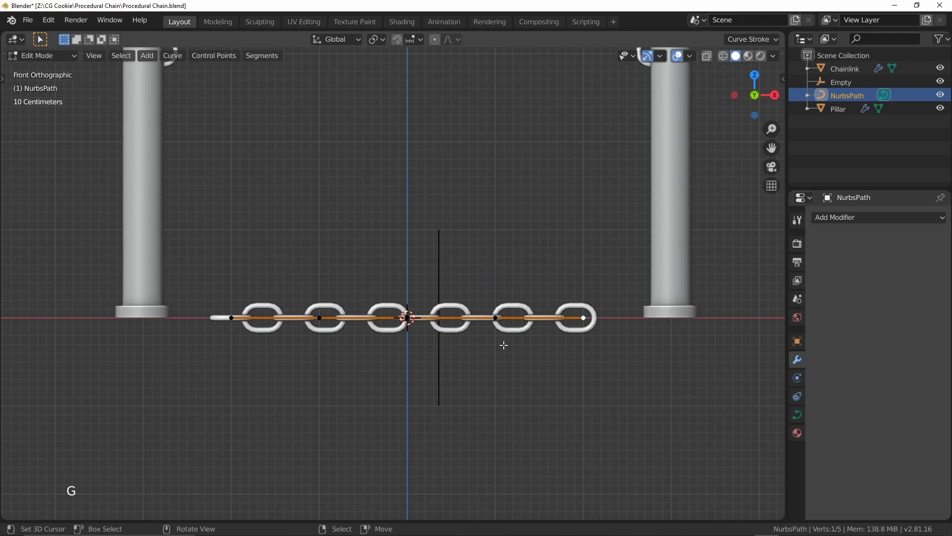
shift+middle_drag(212, 324, 245, 406)
right_click(266, 400)
key(g)
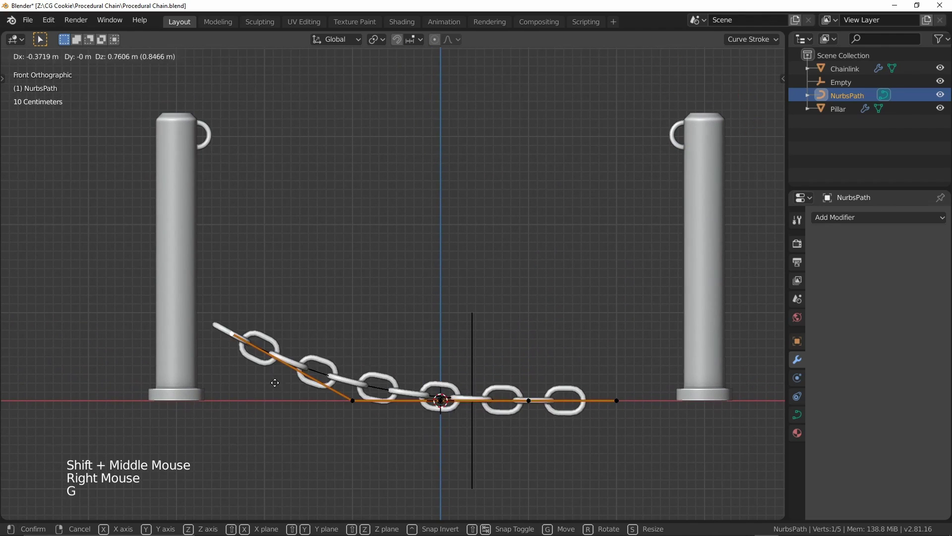
click(267, 229)
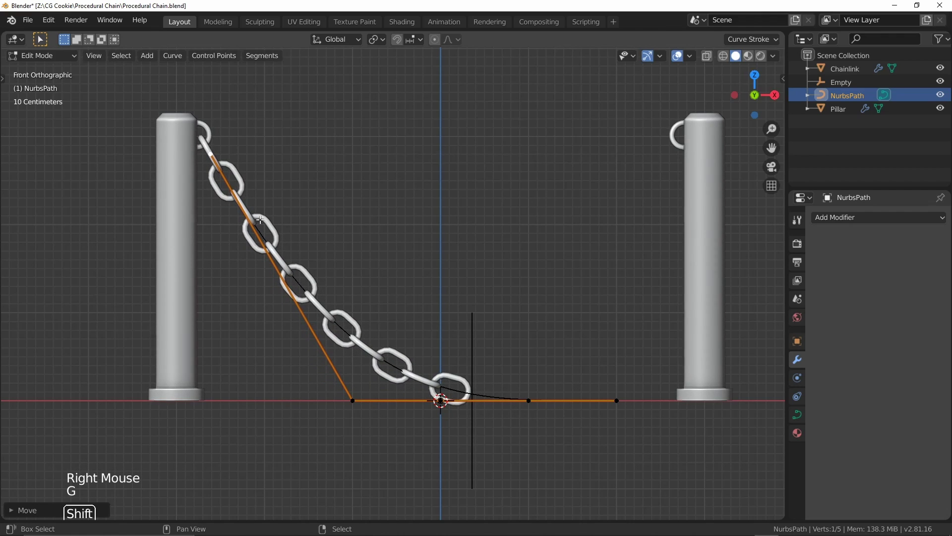
shift+middle_drag(266, 229, 453, 249)
shift+middle_drag(533, 372, 404, 347)
key(g)
key(z)
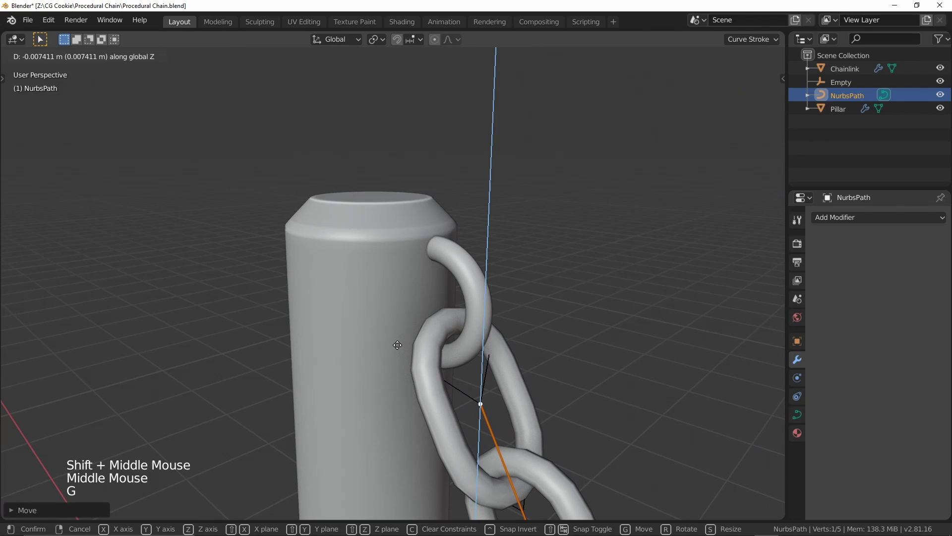
click(486, 288)
middle_drag(343, 368, 261, 349)
scroll(472, 366, down, 2)
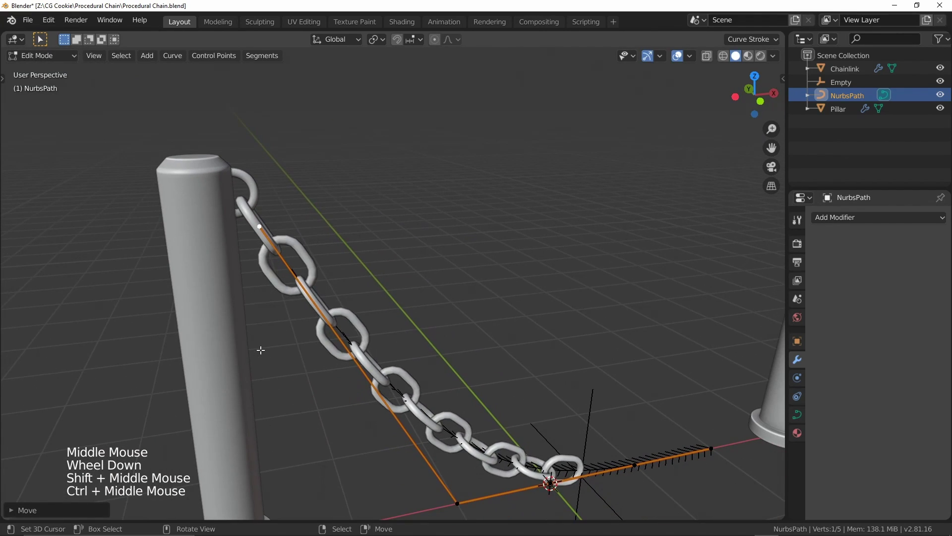
- Move the curve's right end point up to the right pillar hook and leave Edit Mode
key(KP_1)
shift+middle_drag(554, 415, 360, 328)
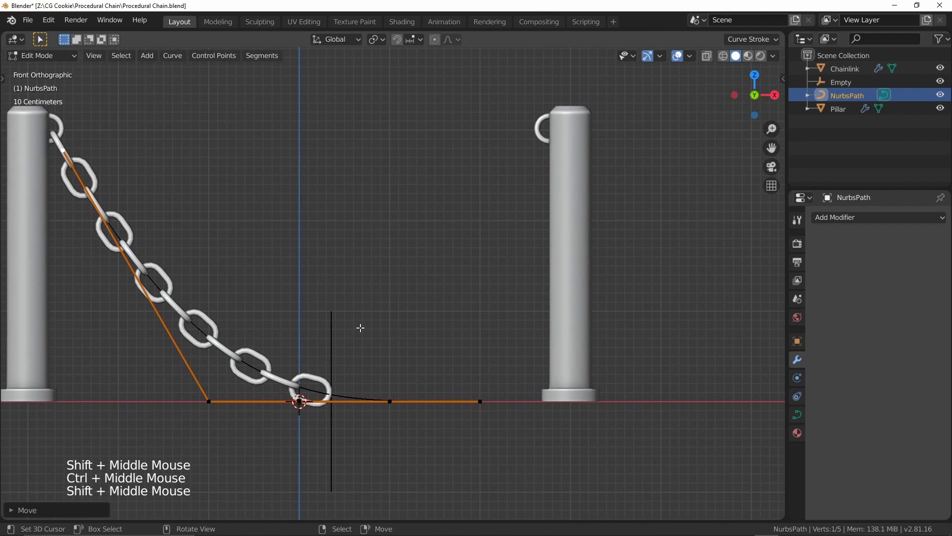
right_click(471, 409)
key(g)
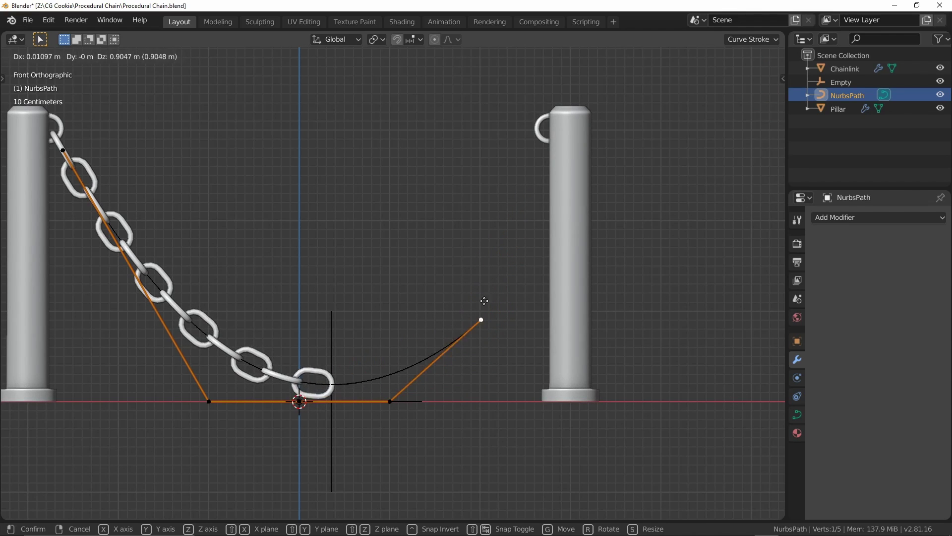
click(538, 145)
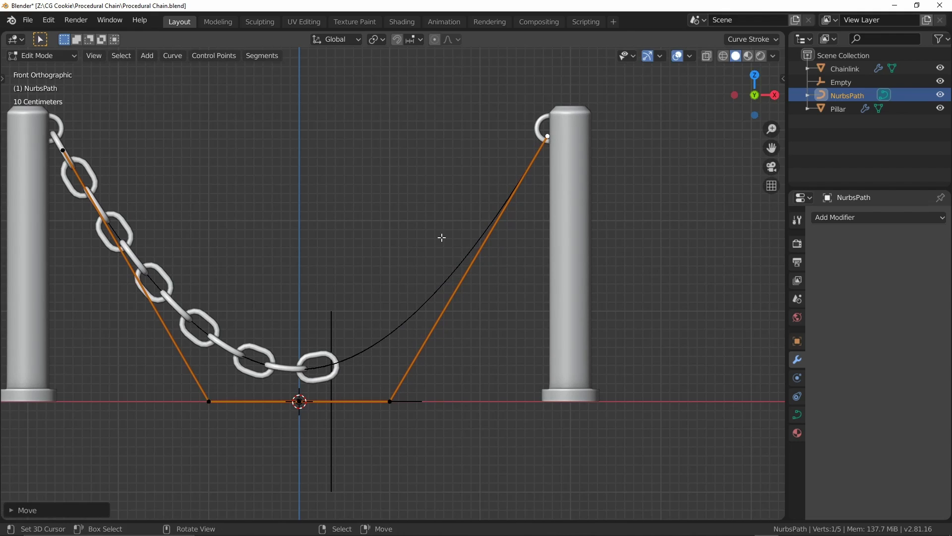
middle_drag(442, 238, 470, 282)
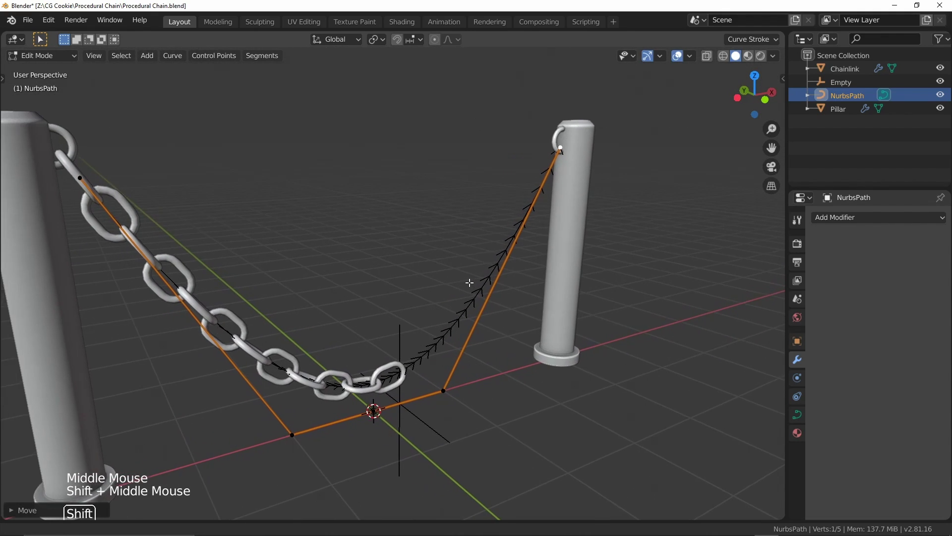
key(Tab)
- Raise Chainlink's array count to 21 and set Fit Type to Fit Curve using NurbsPath
right_click(341, 373)
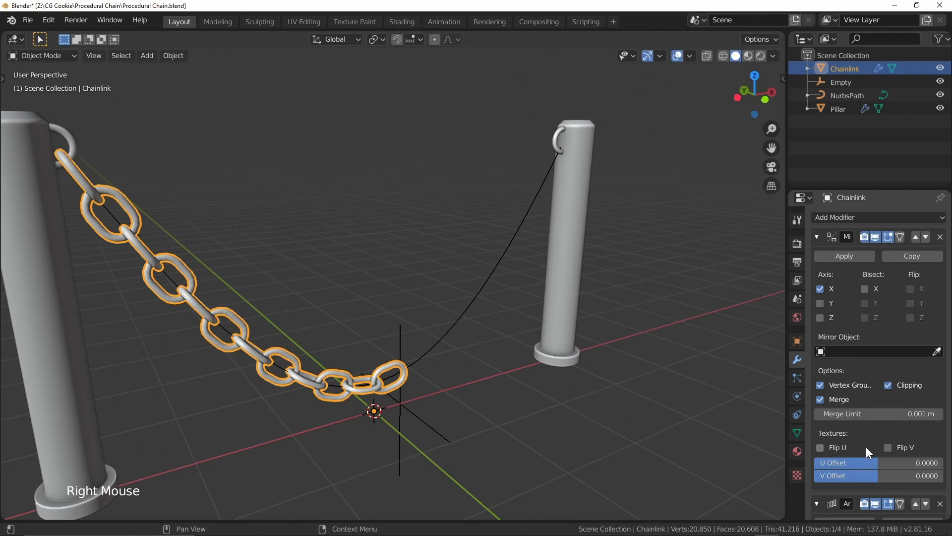
middle_drag(866, 447, 858, 243)
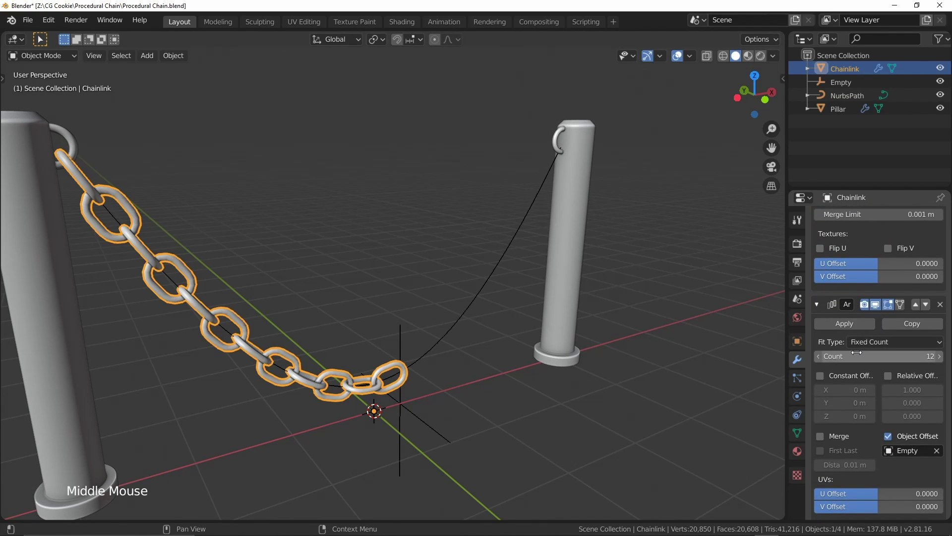
drag(857, 352, 883, 352)
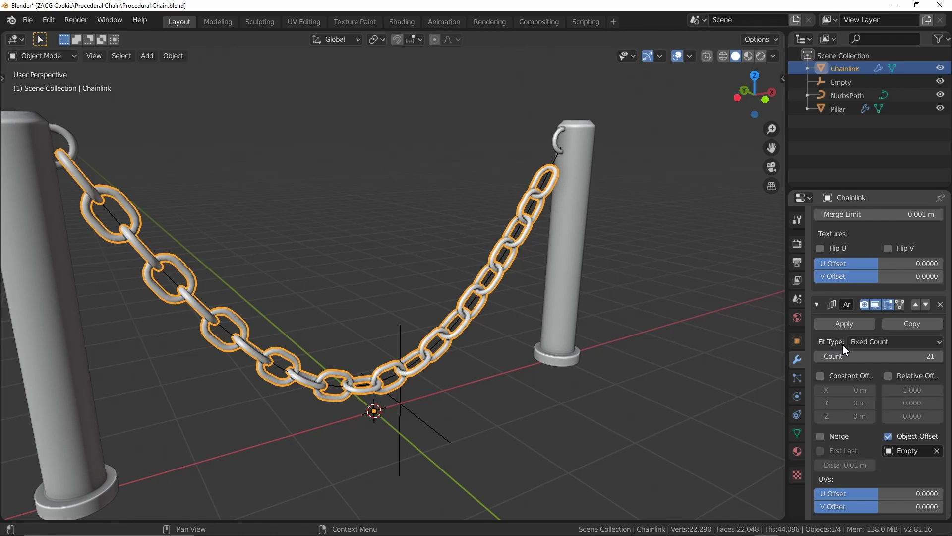
click(864, 343)
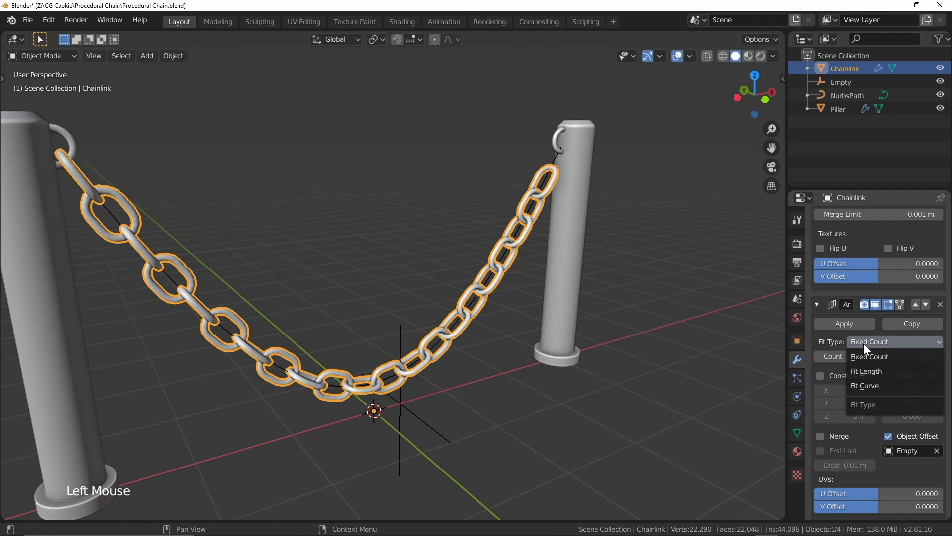
click(868, 385)
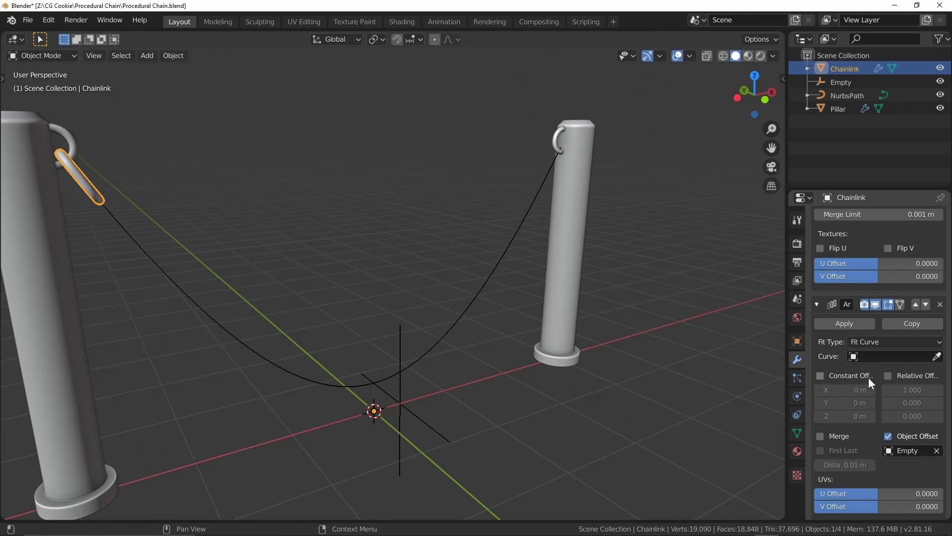
click(872, 355)
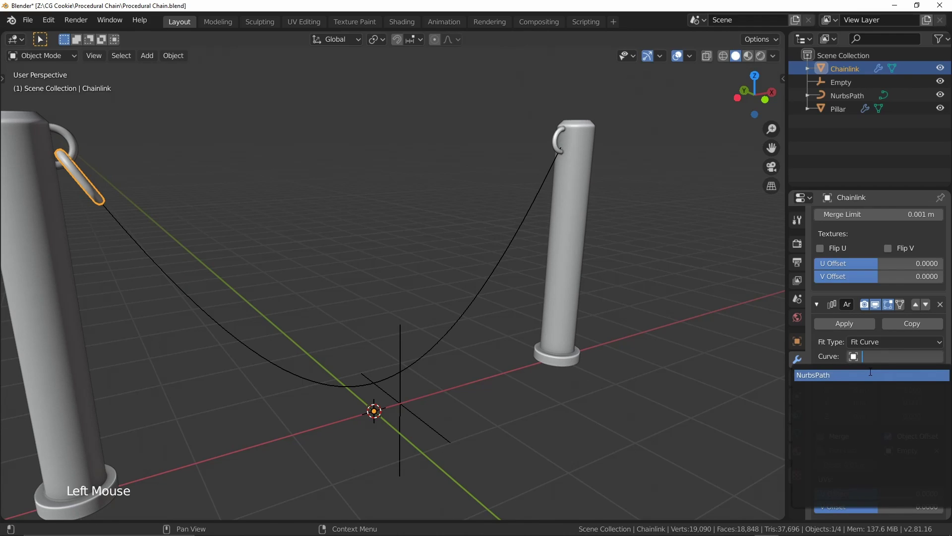
click(871, 374)
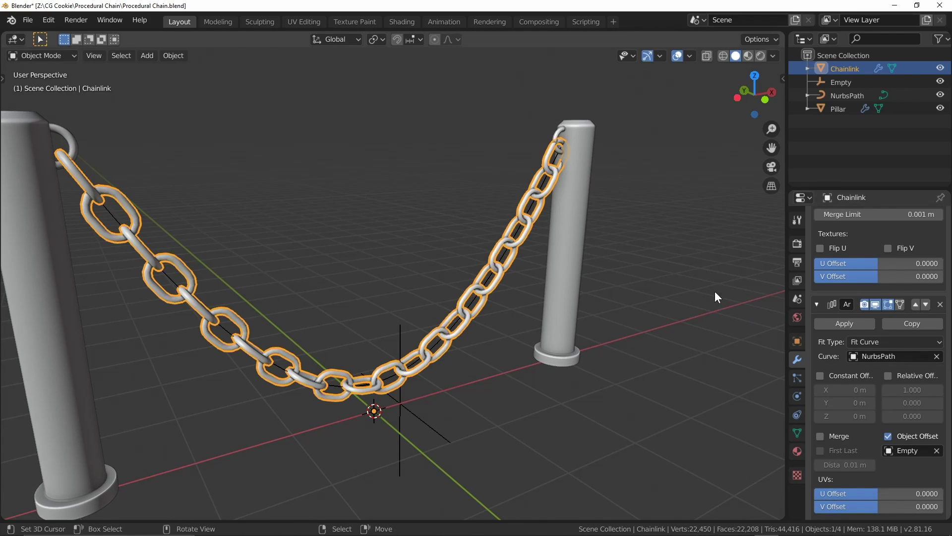
- In NurbsPath's Edit Mode, drag the curve's top end point to a new position
right_click(544, 186)
key(Tab)
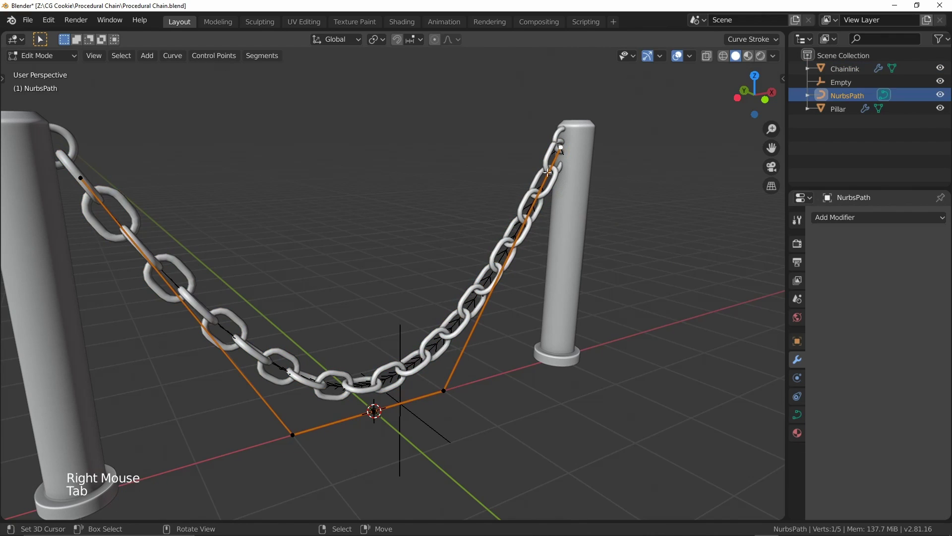
right_click(566, 175)
shift+middle_drag(632, 275, 645, 317)
key(g)
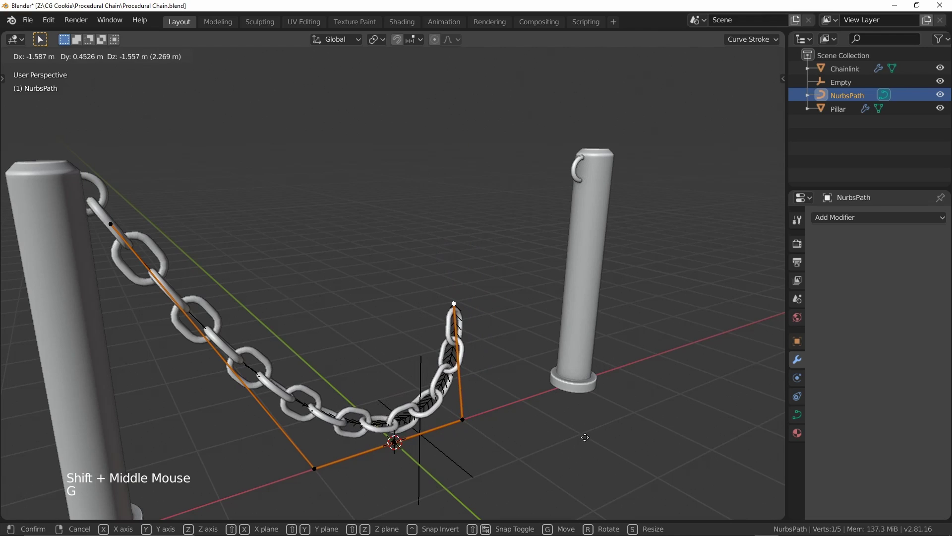
click(729, 365)
scroll(580, 383, down, 2)
middle_drag(580, 382, 540, 404)
- Lift the lower-right control point so the chain swings upward
right_click(436, 362)
key(g)
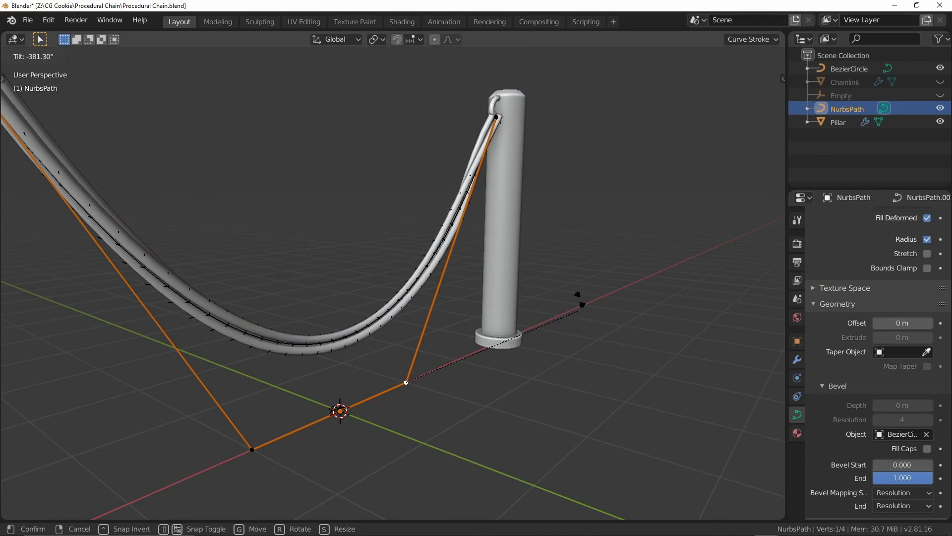
click(334, 192)
middle_drag(334, 192, 306, 403)
- Shift the rope curve's control points, moving one to the left
key(g)
click(127, 397)
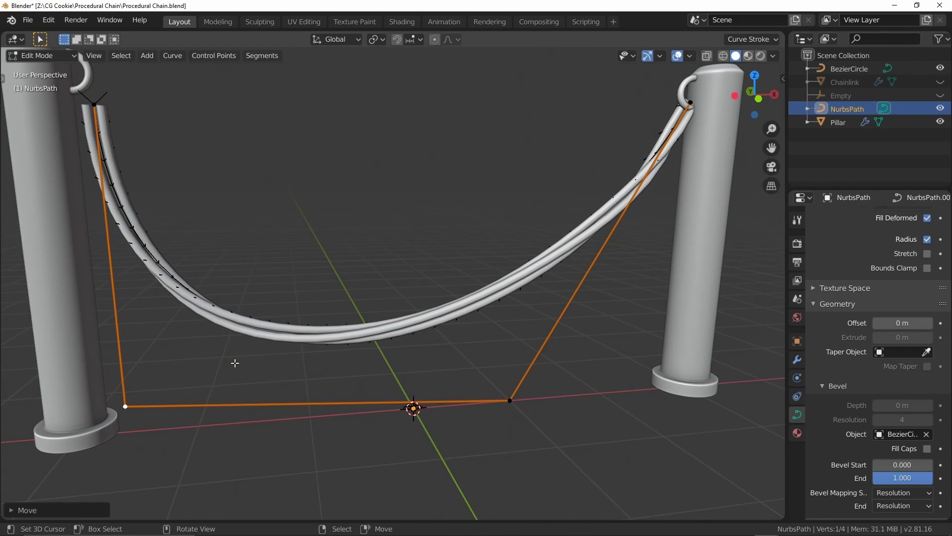
key(KP_1)
key(g)
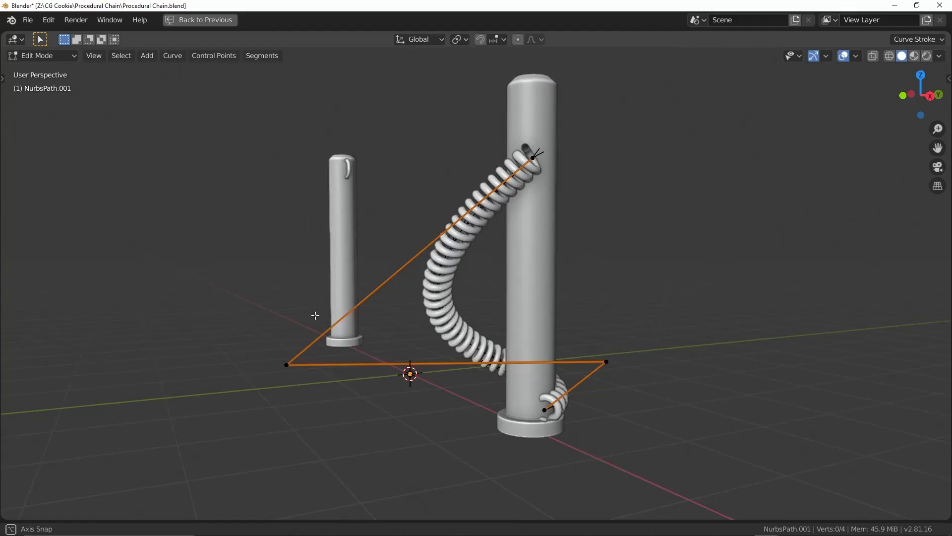
- Move the spring's top control point and extrude two new points from its end
click(533, 157)
key(g)
click(492, 174)
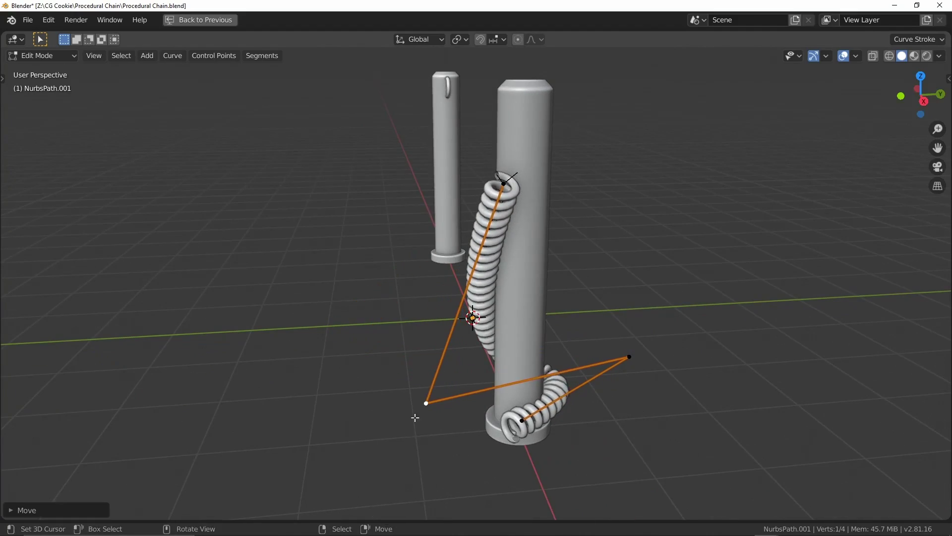
middle_drag(491, 174, 377, 297)
key(e)
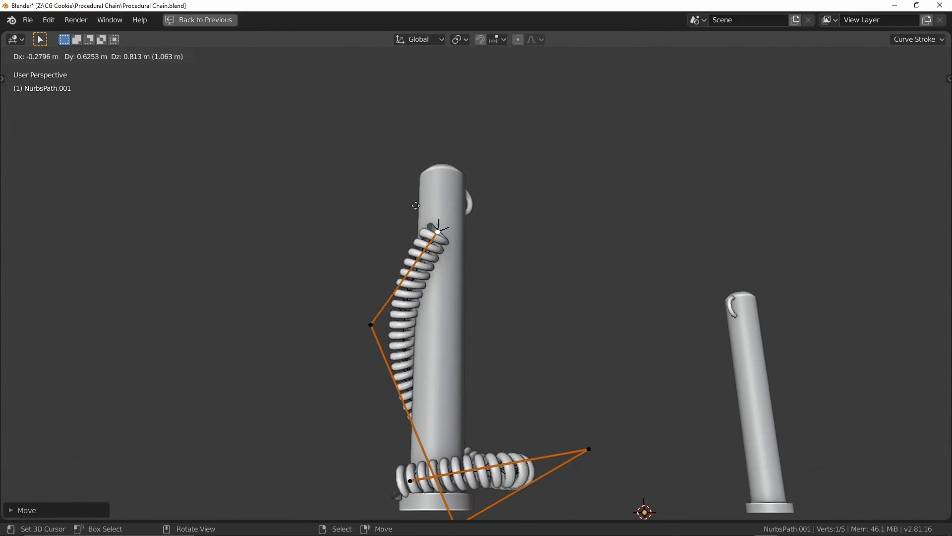
click(530, 268)
key(e)
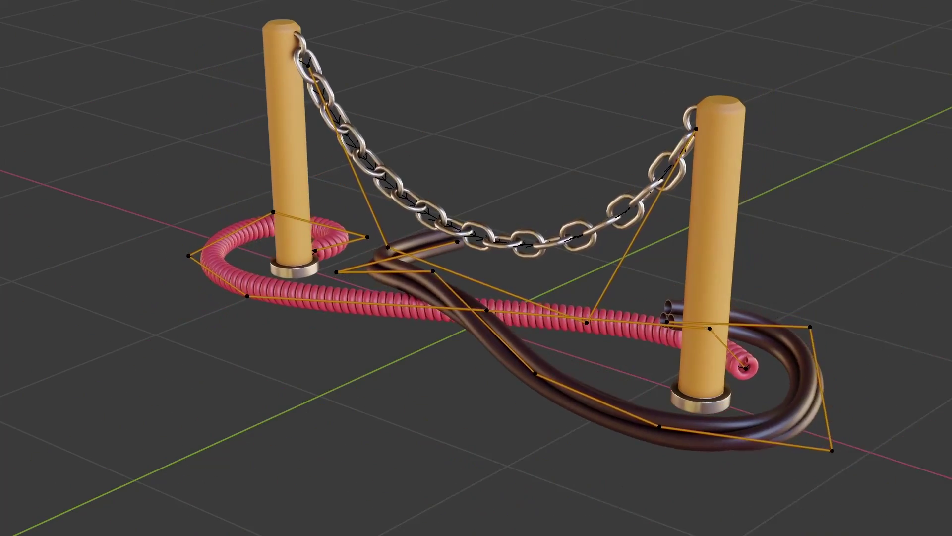